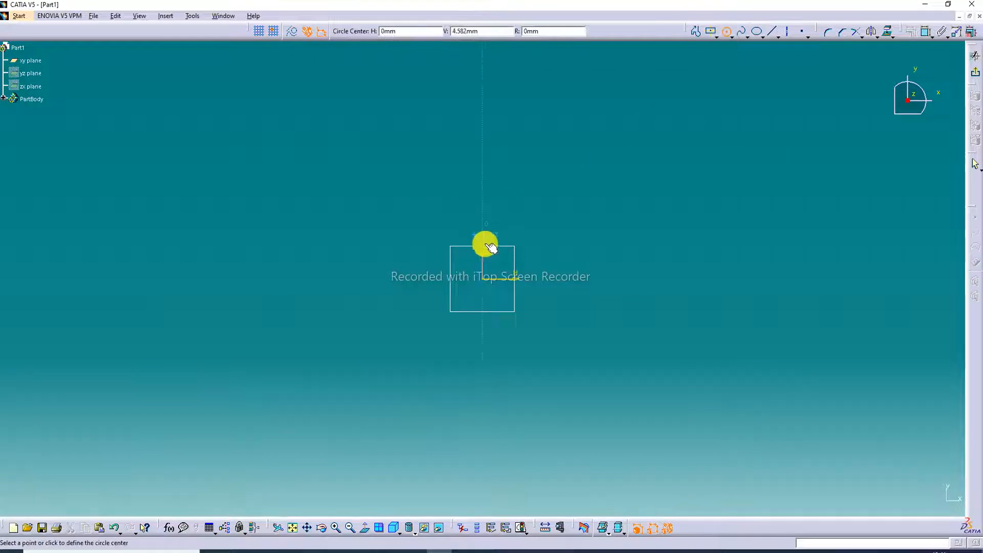
# Sketch a circle centred on the origin, constrain its diameter to 24 mm, and finish the sketch
pyautogui.click(485, 278)
pyautogui.click(555, 208)
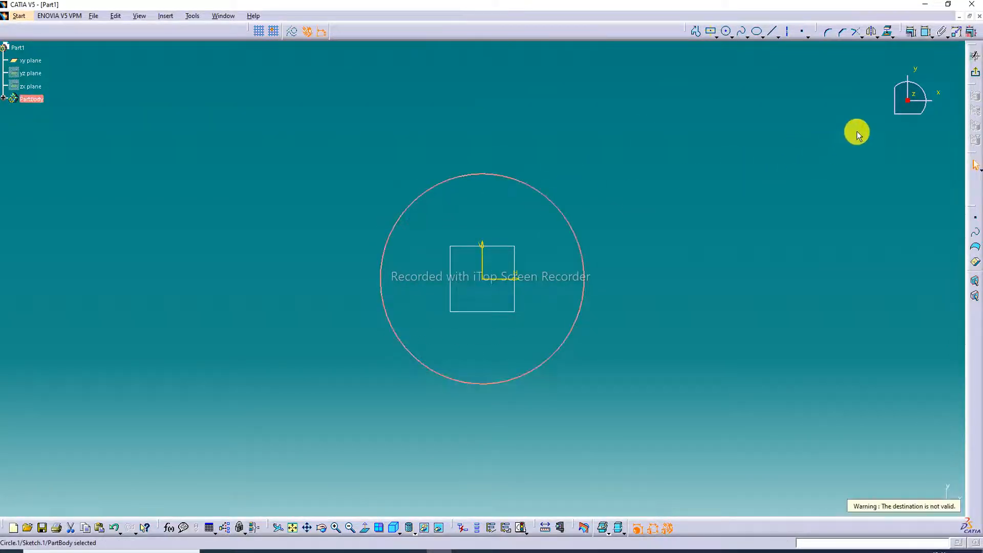
pyautogui.click(927, 30)
pyautogui.click(558, 207)
pyautogui.click(589, 174)
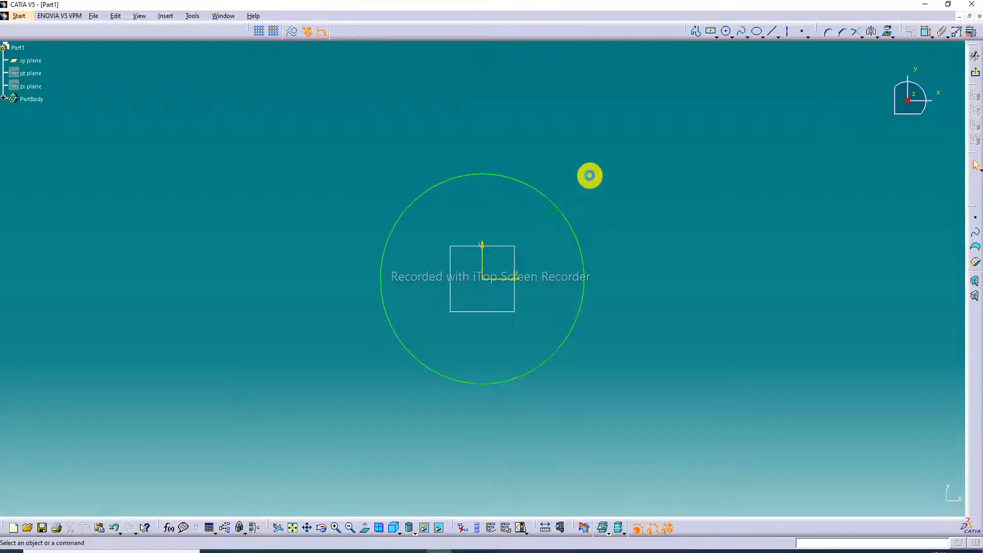
pyautogui.doubleClick(589, 177)
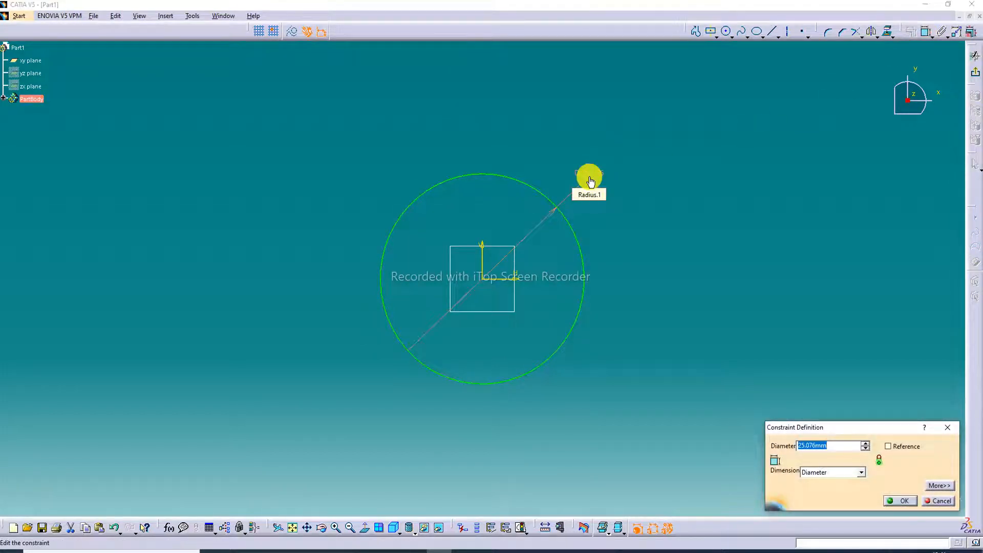
pyautogui.write('24')
pyautogui.press('Return')
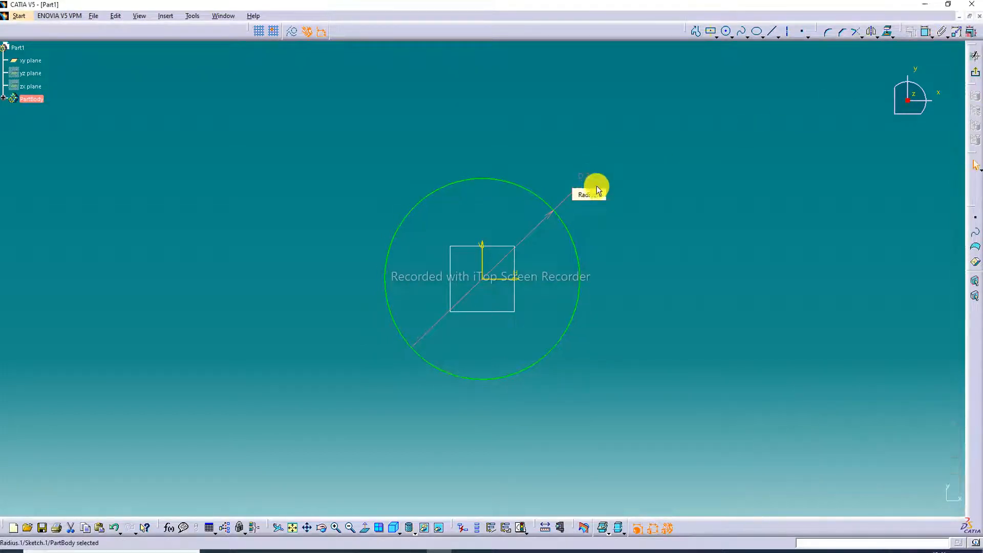
pyautogui.click(975, 74)
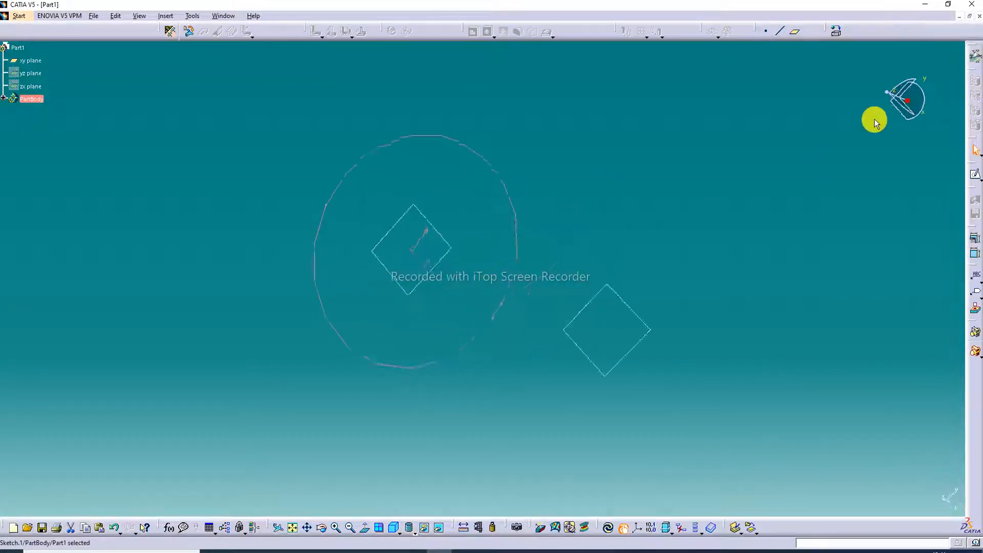
# Open a new sketch on the xy plane and draw a circle about 52 mm in diameter centred on the origin
pyautogui.click(293, 529)
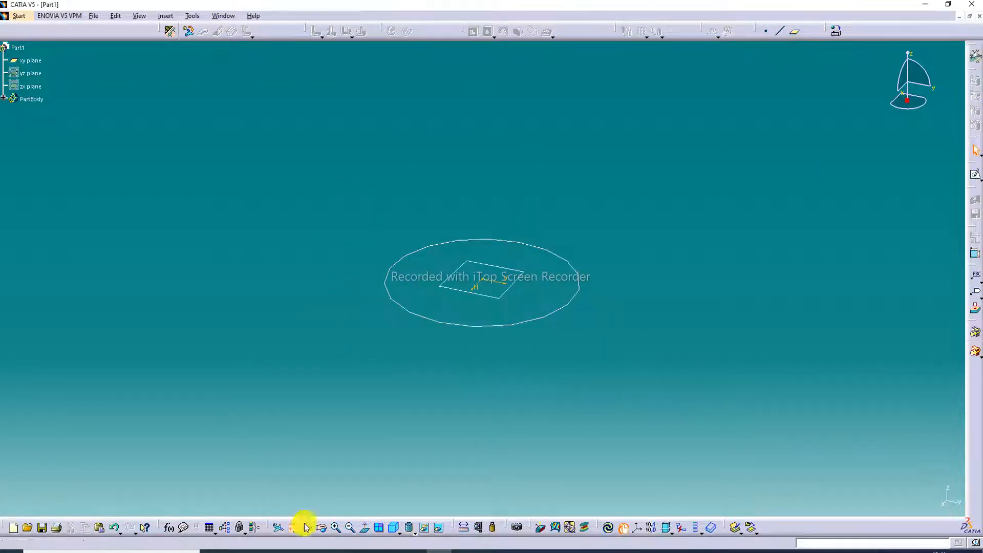
pyautogui.click(522, 463)
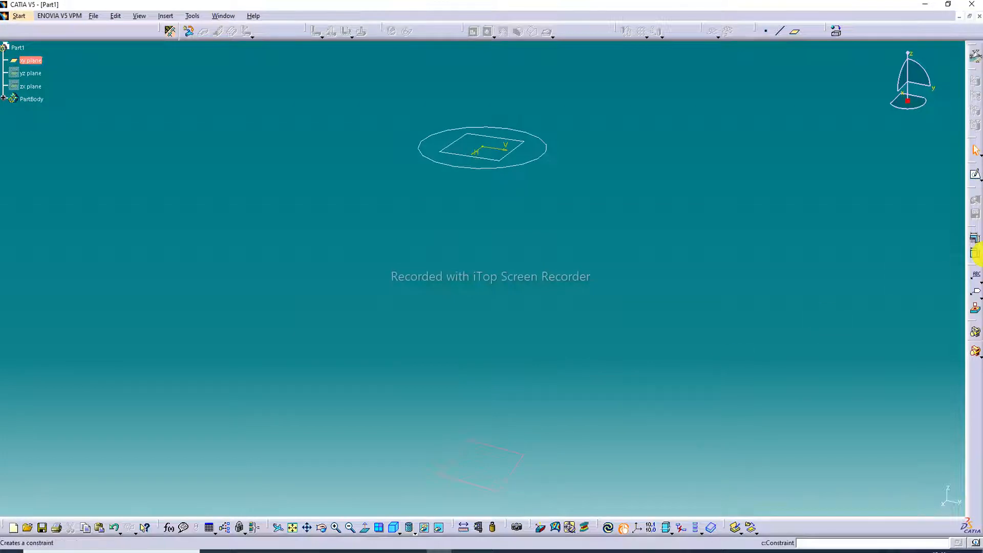
pyautogui.click(974, 175)
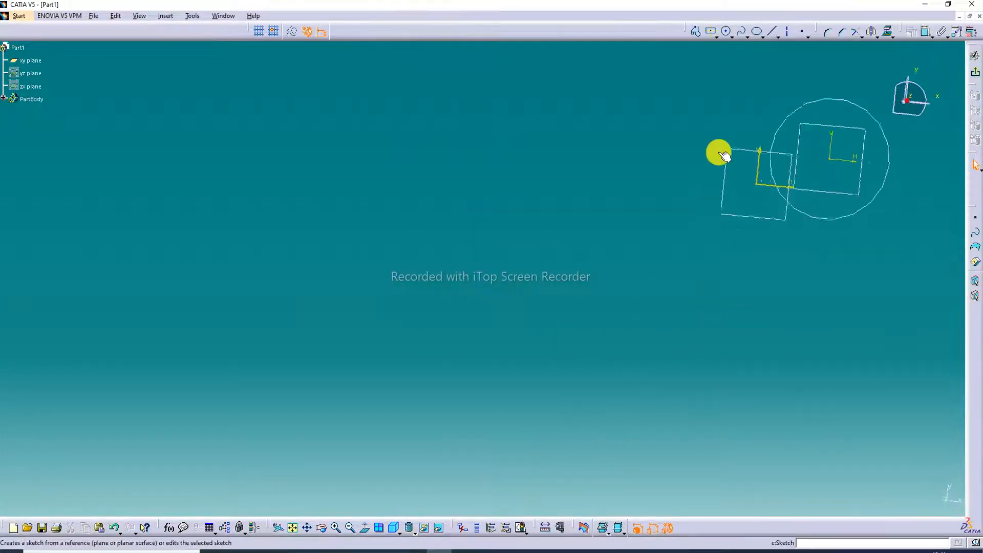
pyautogui.click(307, 528)
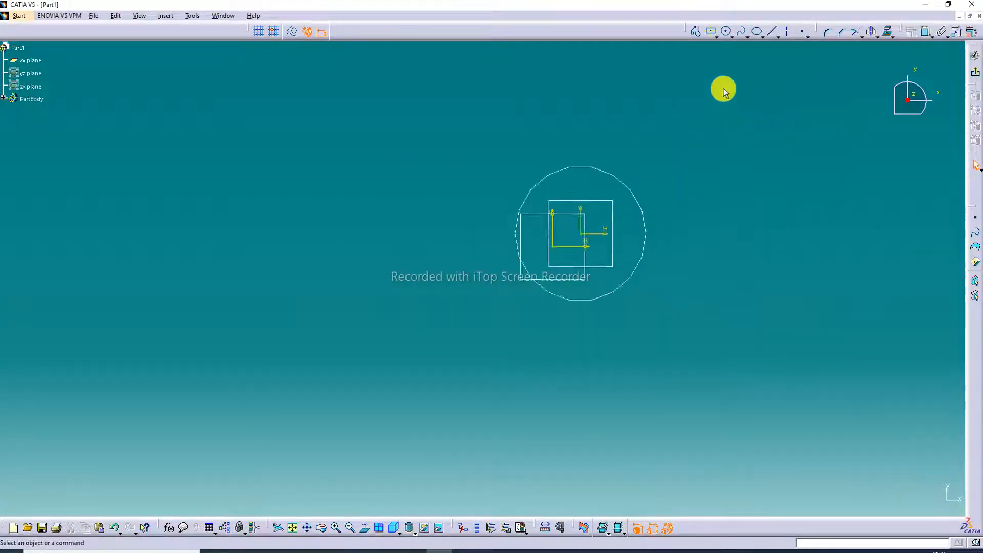
pyautogui.click(732, 37)
pyautogui.click(741, 49)
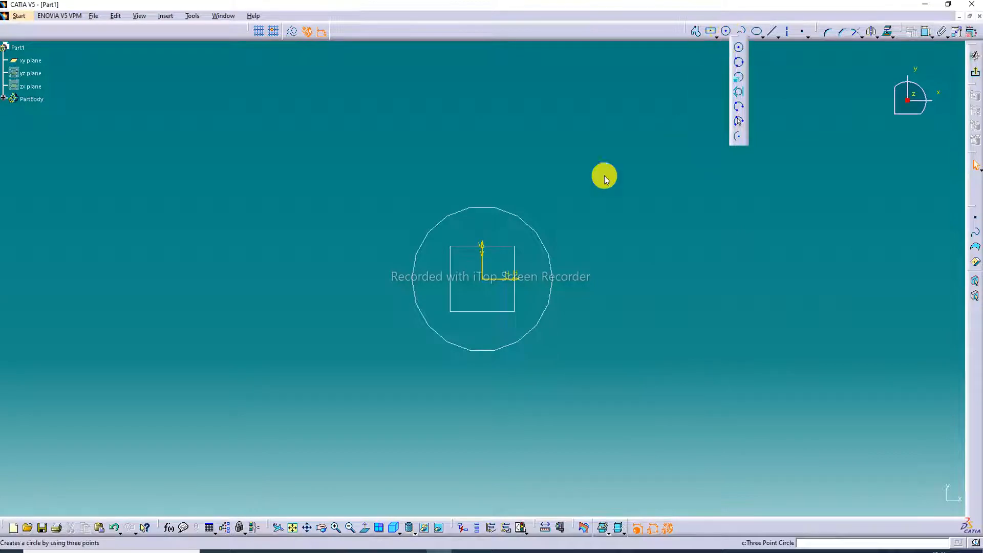
pyautogui.click(489, 279)
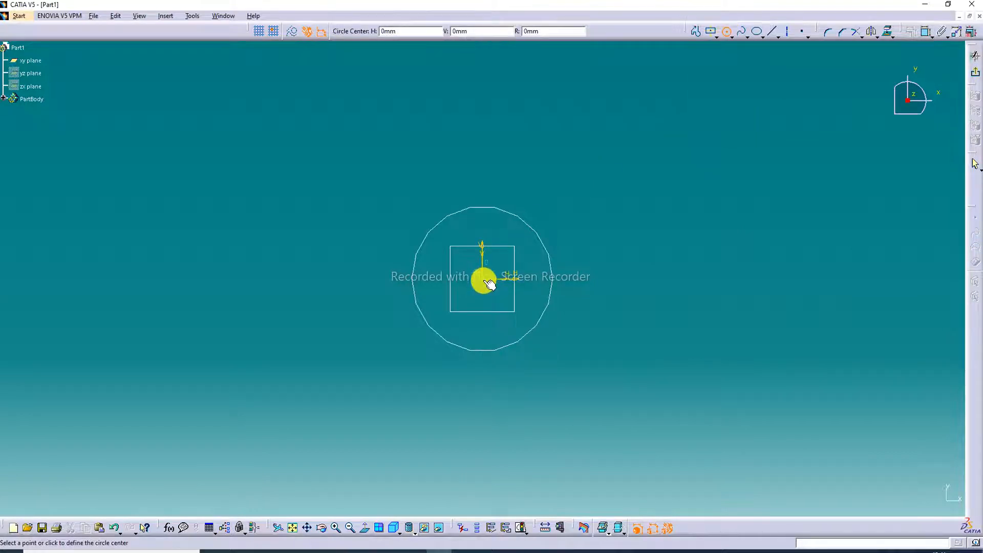
pyautogui.click(574, 226)
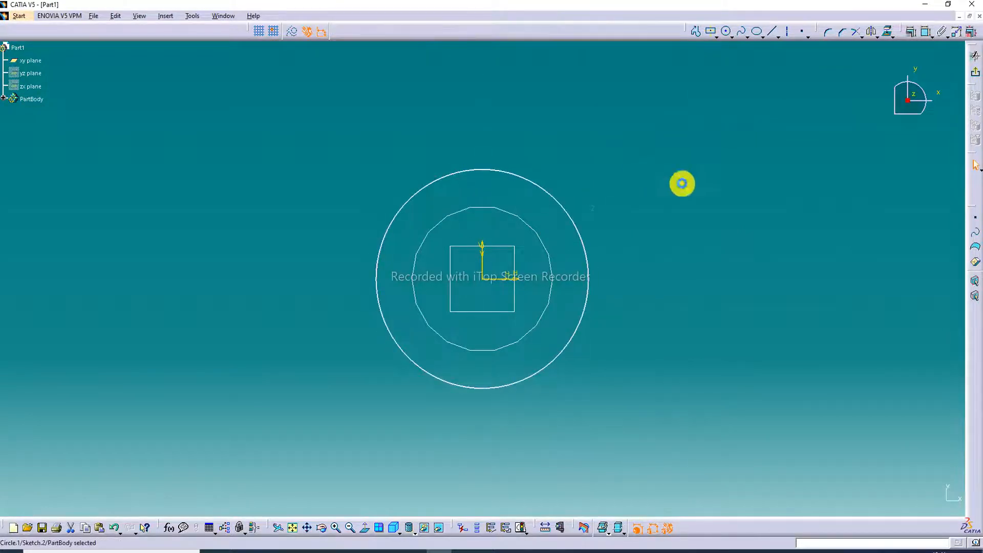
# Add a diameter constraint to the new outer circle and set it to 42 mm
pyautogui.click(925, 34)
pyautogui.click(592, 197)
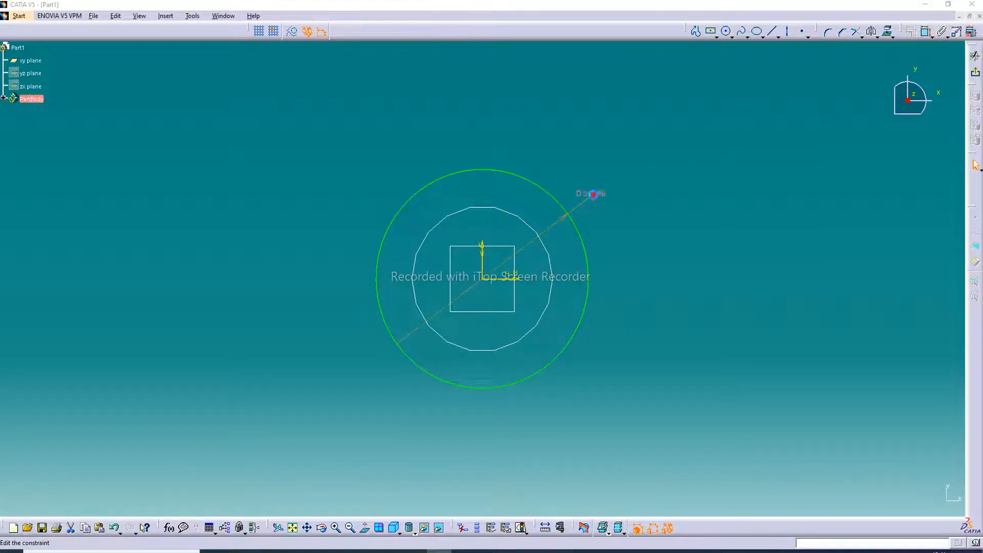
pyautogui.doubleClick(593, 199)
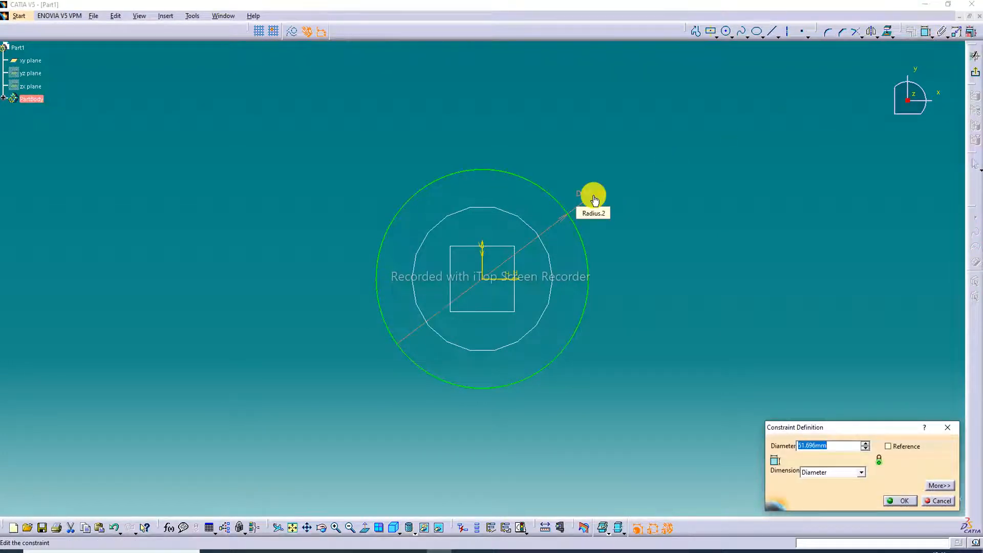
pyautogui.write('42')
pyautogui.press('Return')
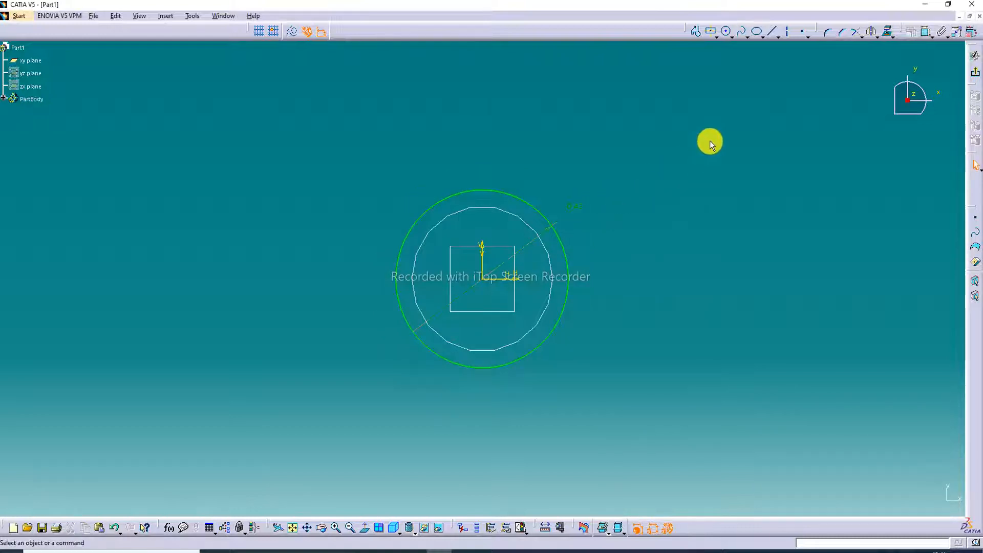
# Change the xy plane circle's diameter to 46 mm and finish the sketch
pyautogui.doubleClick(578, 207)
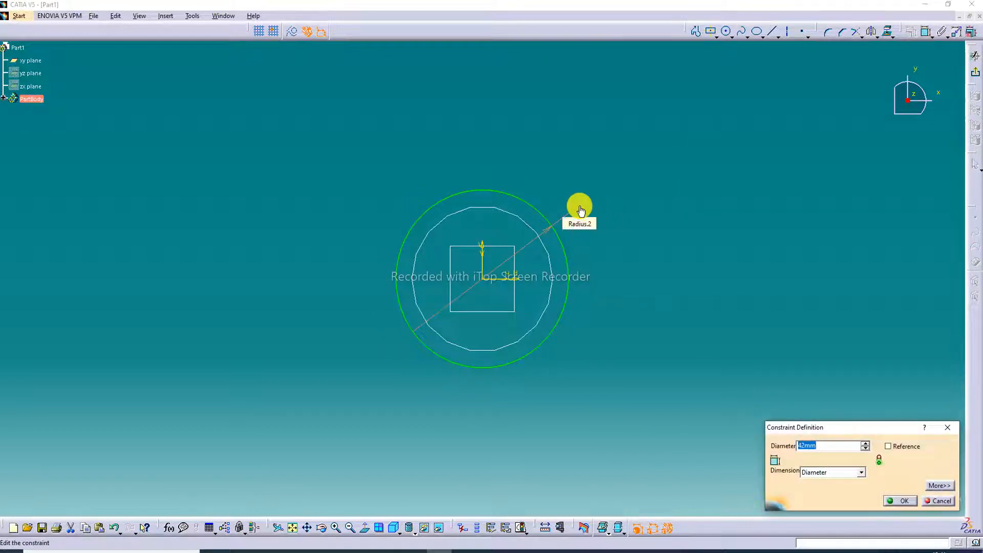
pyautogui.write('46')
pyautogui.press('Return')
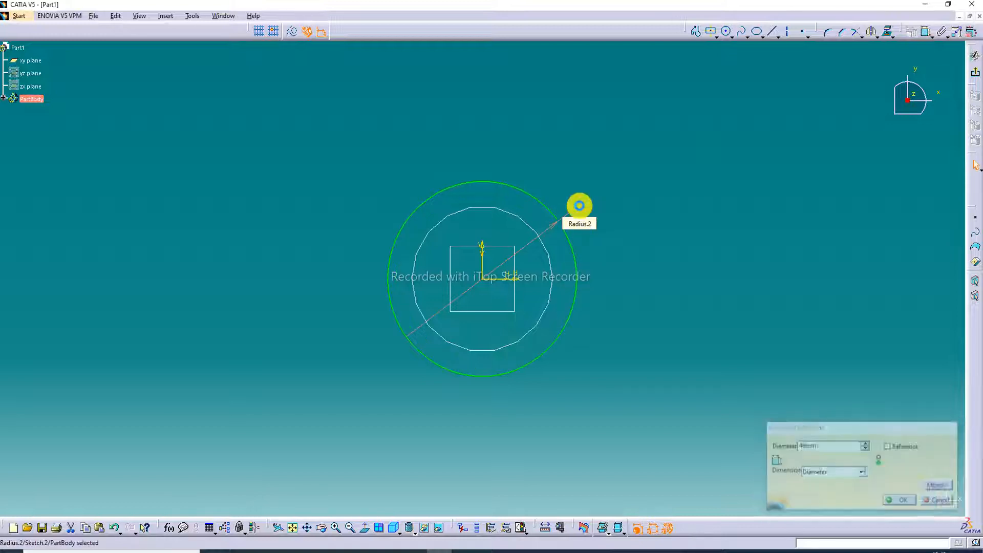
pyautogui.click(969, 76)
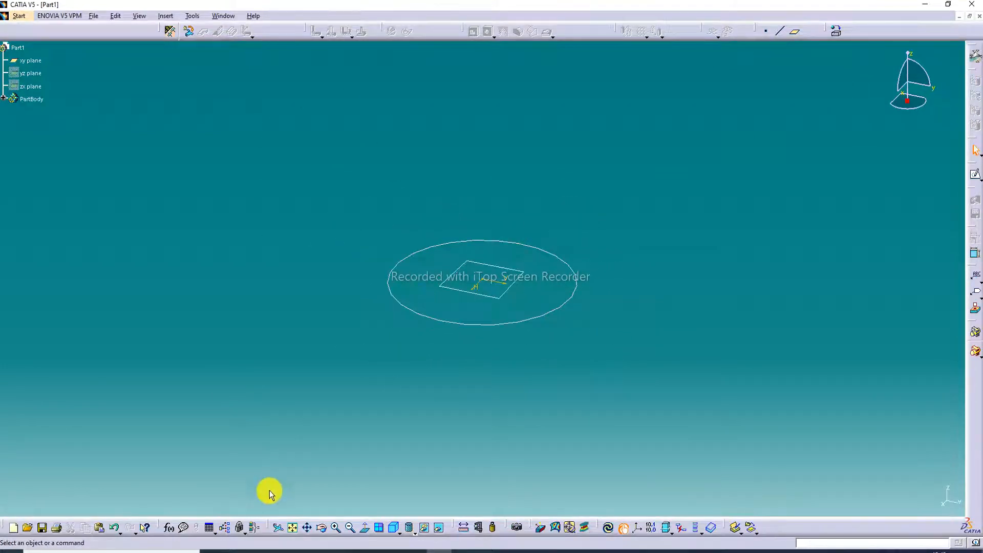
# Define the sheet metal parameters with a 2 mm thickness and the default bend radius
pyautogui.click(292, 527)
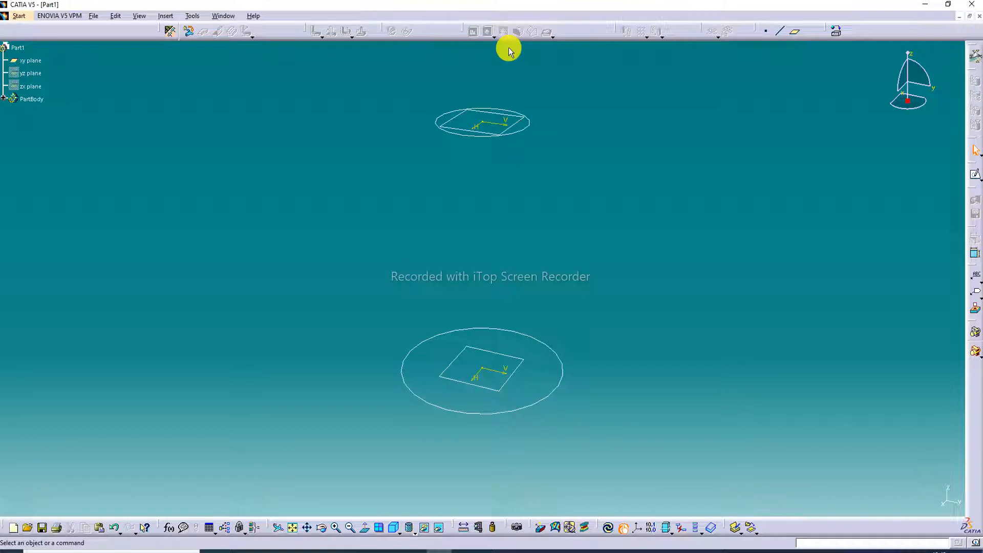
pyautogui.click(170, 32)
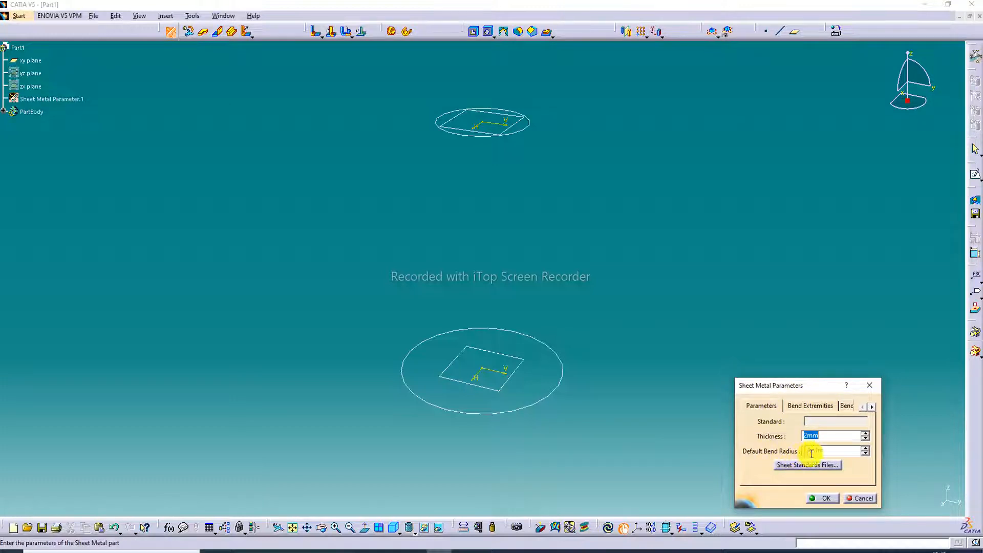
pyautogui.click(828, 497)
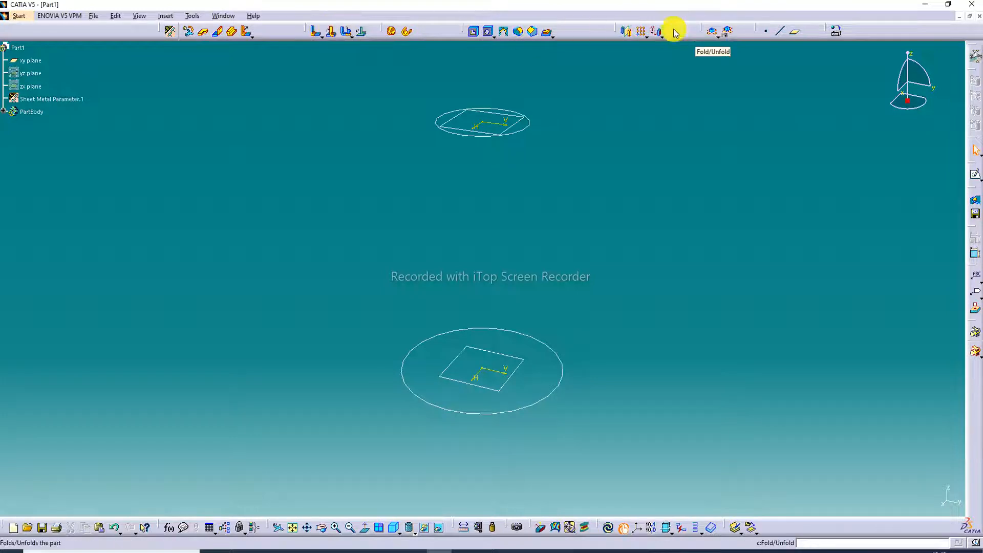
pyautogui.click(393, 33)
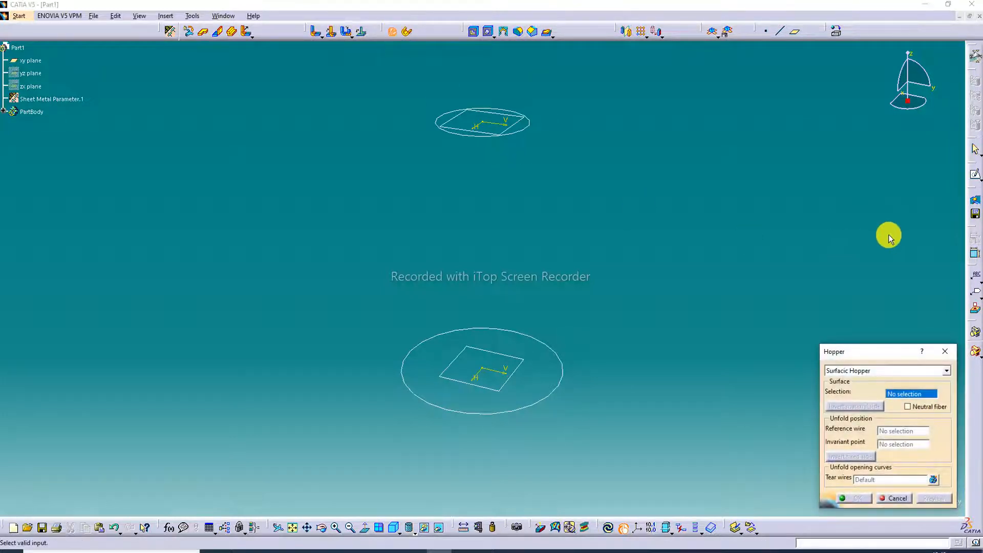
pyautogui.click(873, 376)
pyautogui.click(873, 387)
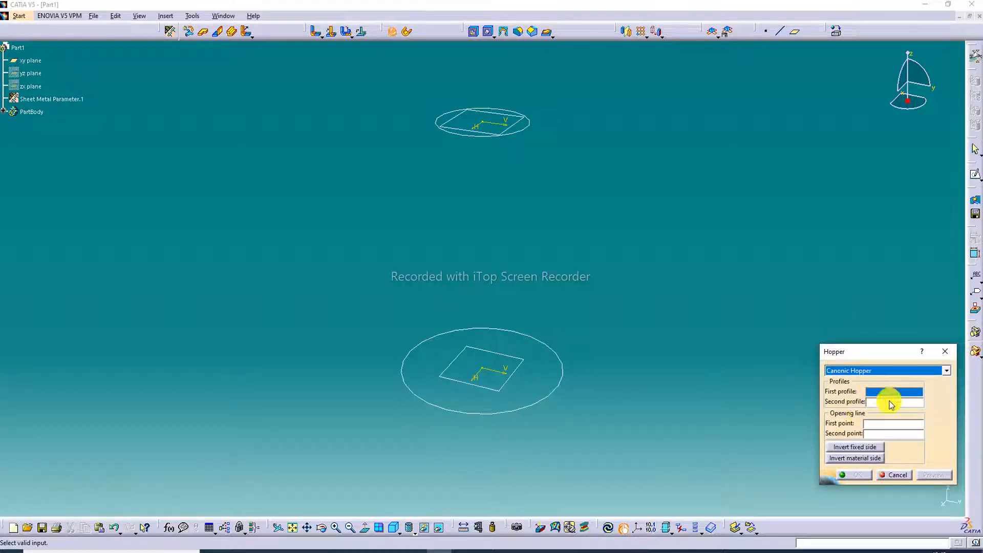
pyautogui.click(947, 351)
# Create an on-curve point on the front edge of the upper circle, at a geodesic distance of about 62.1 mm
pyautogui.moveTo(652, 138); pyautogui.dragTo(666, 181, button='middle')
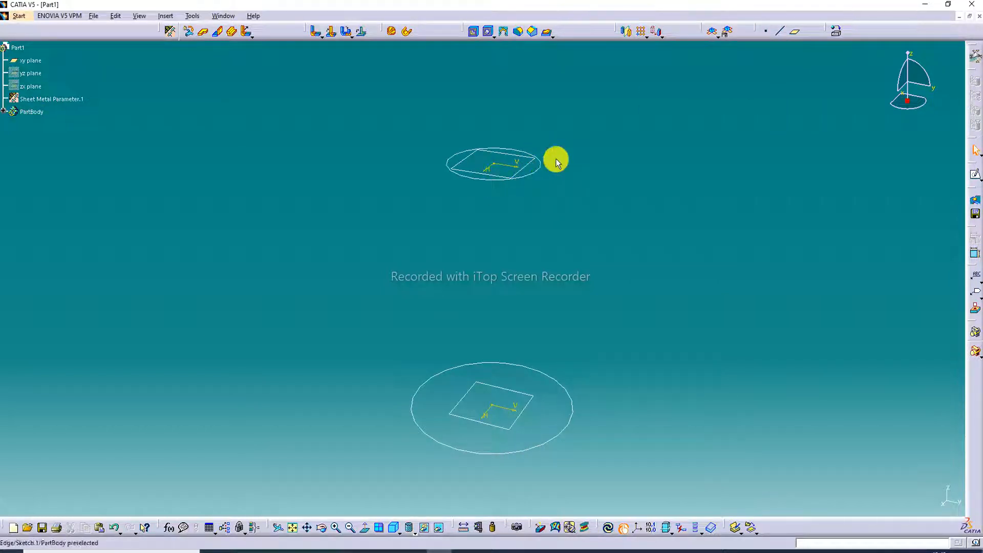
pyautogui.click(767, 33)
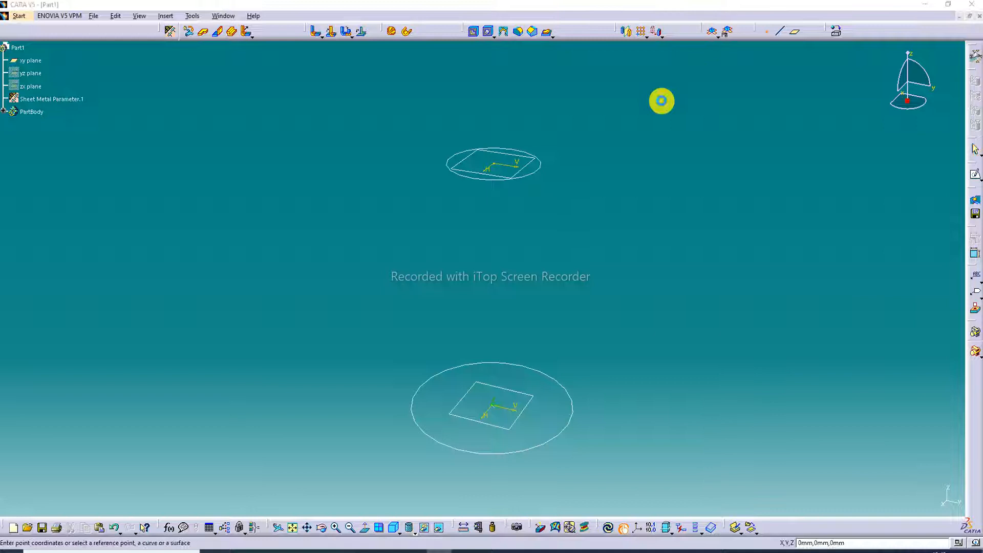
pyautogui.click(535, 178)
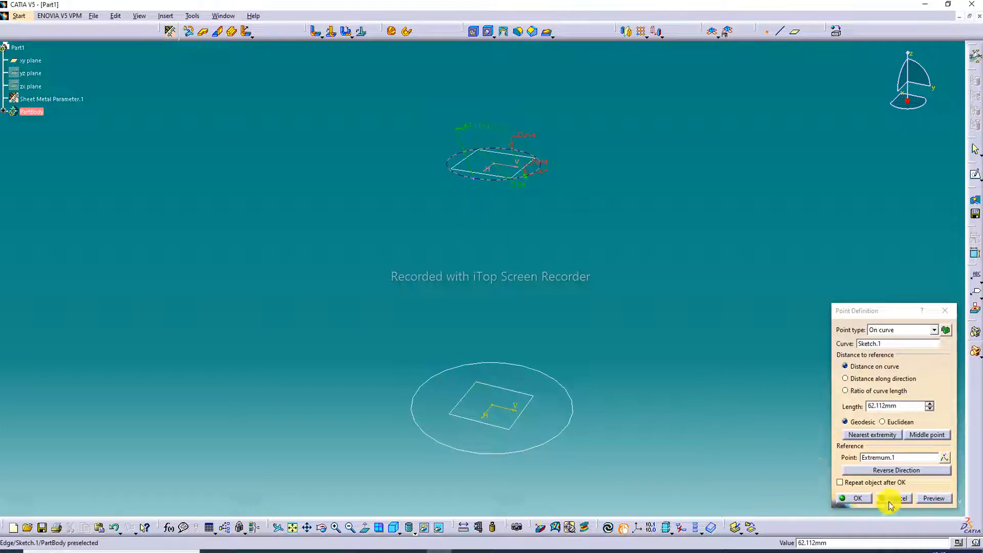
pyautogui.click(854, 498)
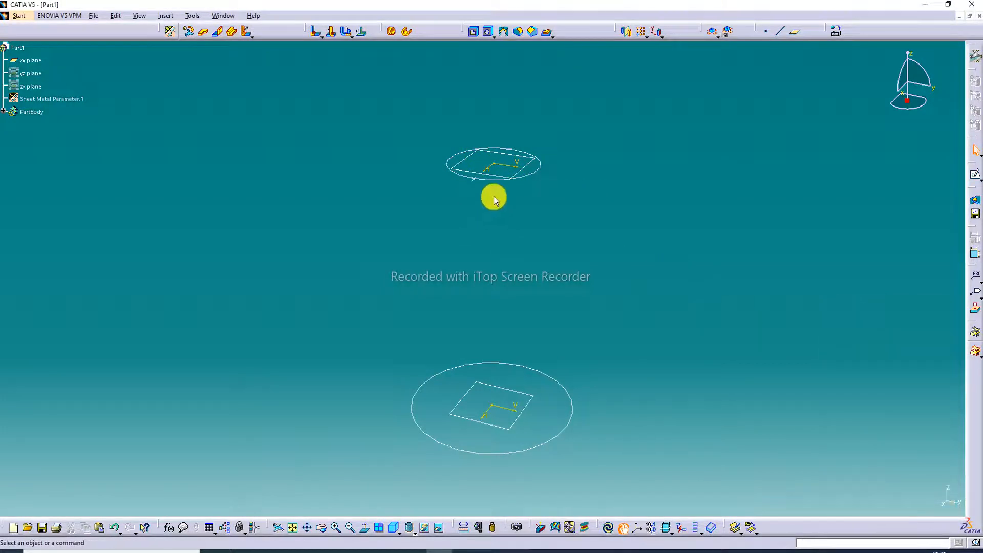
# Create an on-curve point on the front edge of the lower circle, at a geodesic distance of about 119 mm
pyautogui.click(766, 34)
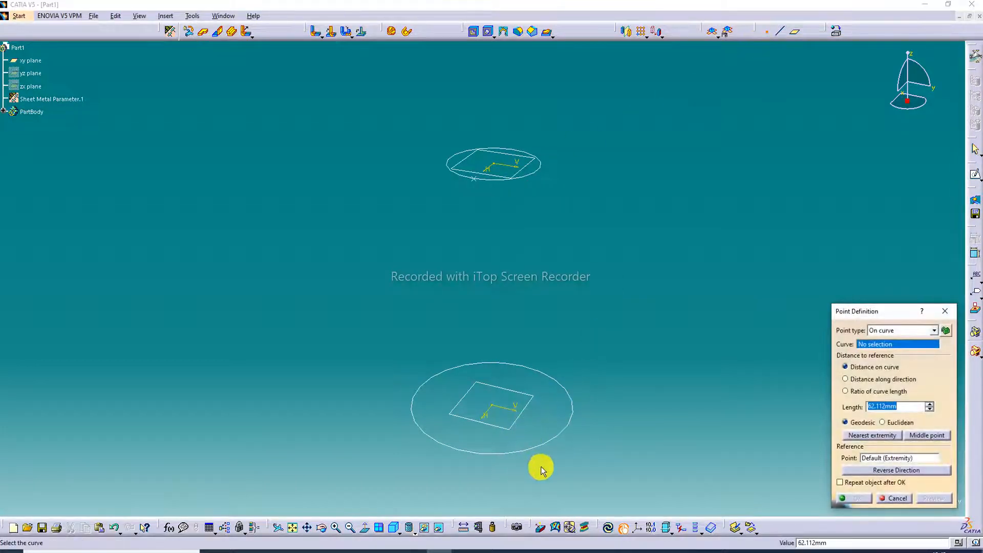
pyautogui.click(542, 443)
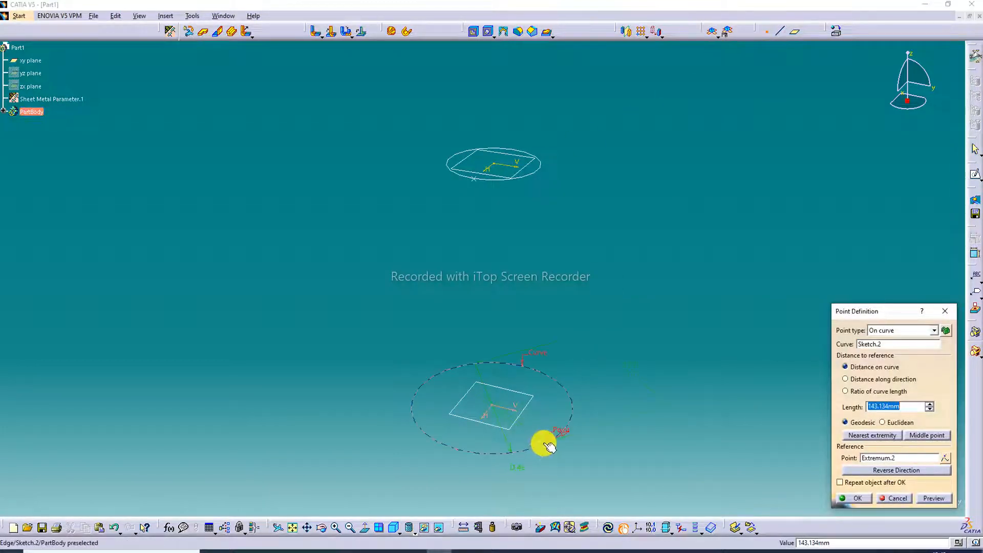
pyautogui.click(463, 454)
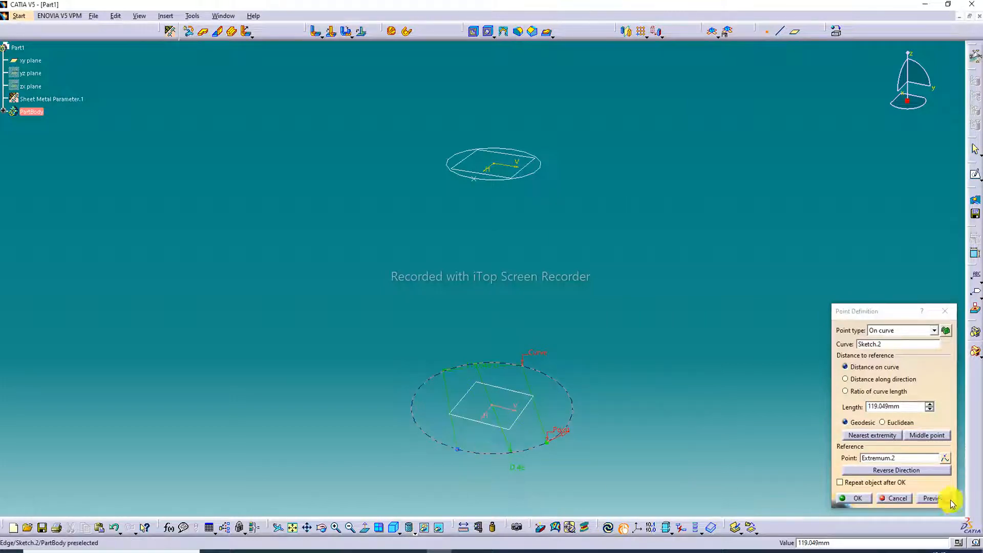
pyautogui.click(864, 499)
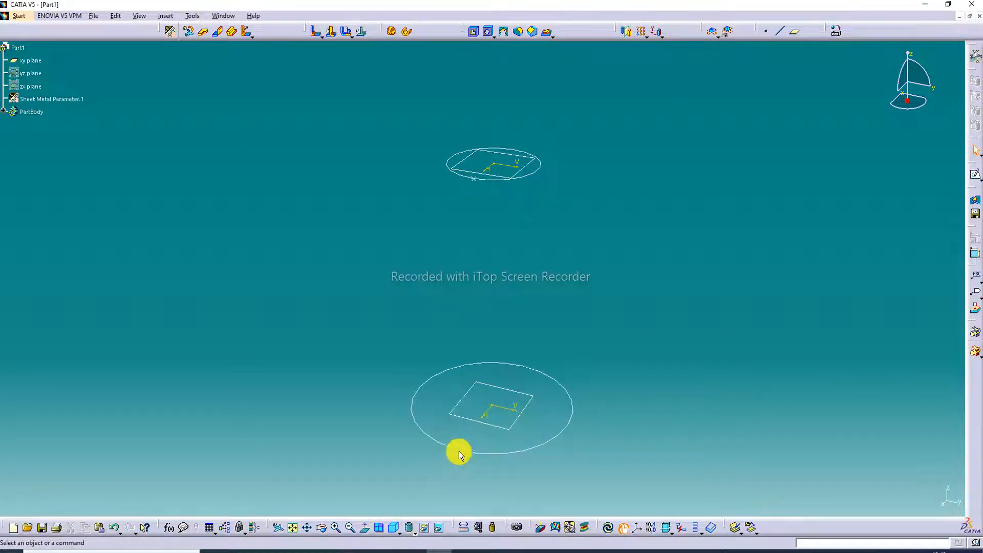
# Create a canonic hopper from the upper circle to the lower circle, with the upper and lower on-curve points defining the opening line
pyautogui.click(391, 33)
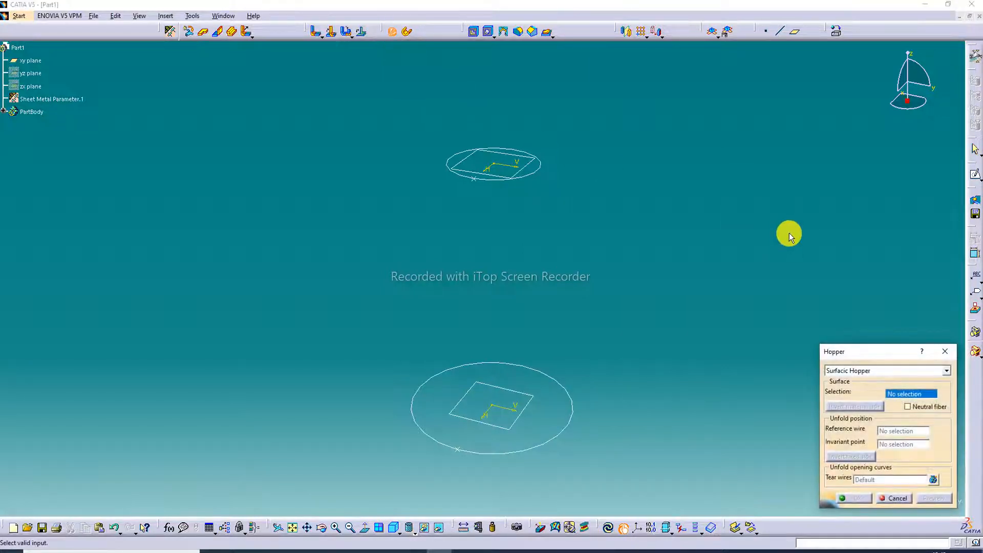
pyautogui.click(877, 374)
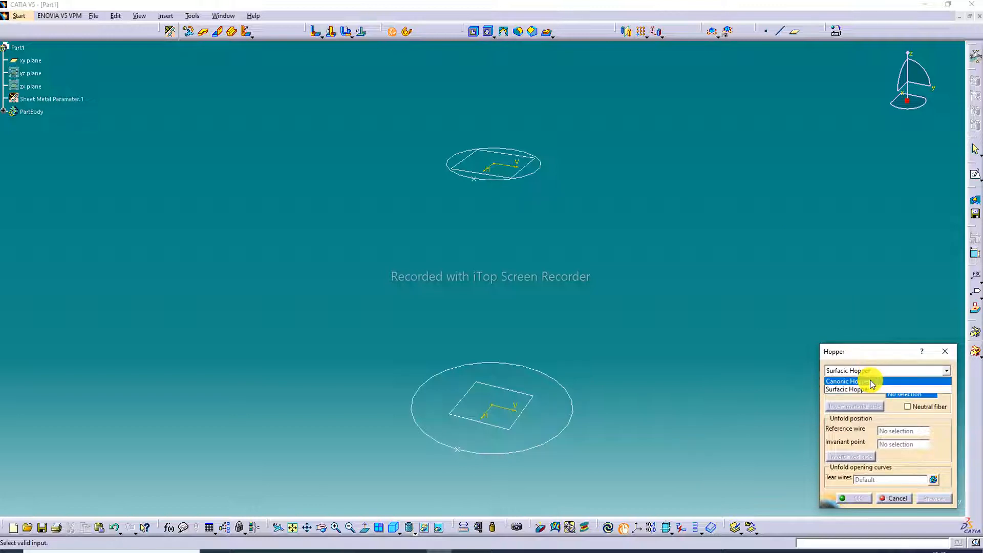
pyautogui.click(872, 383)
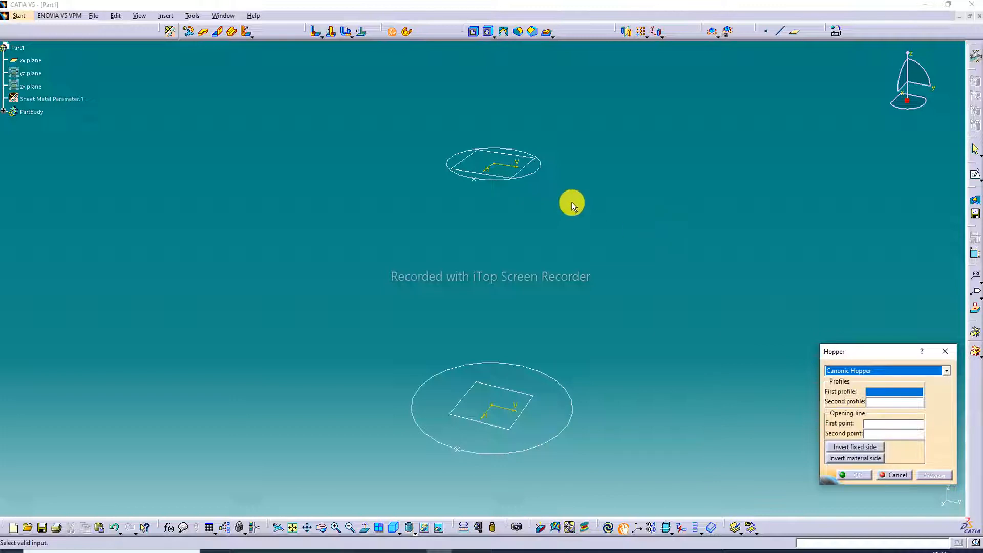
pyautogui.click(535, 172)
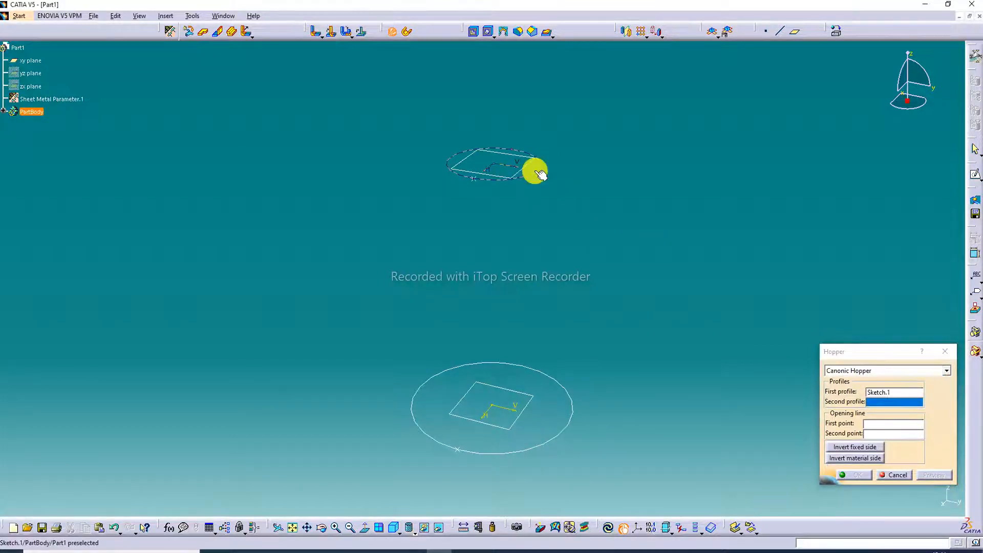
pyautogui.click(576, 416)
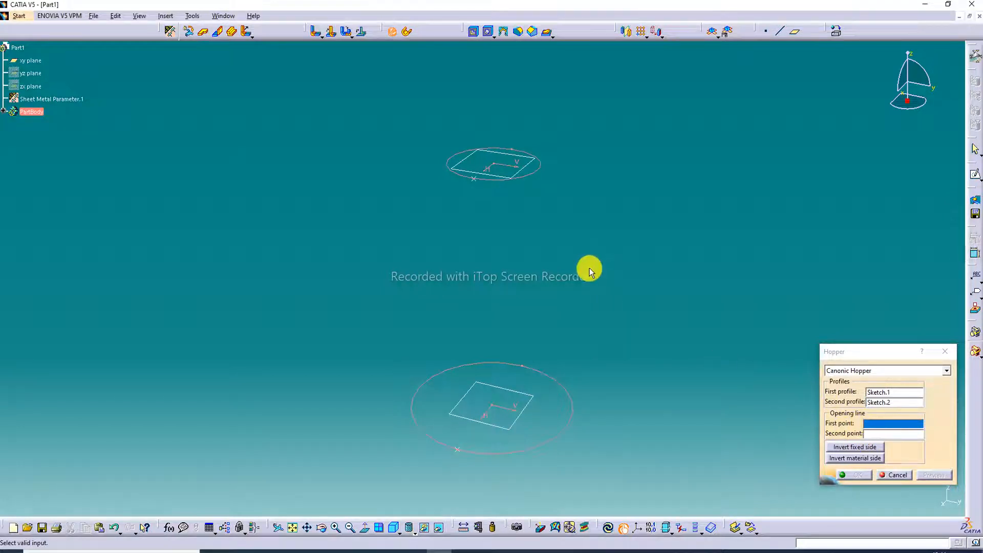
pyautogui.click(479, 184)
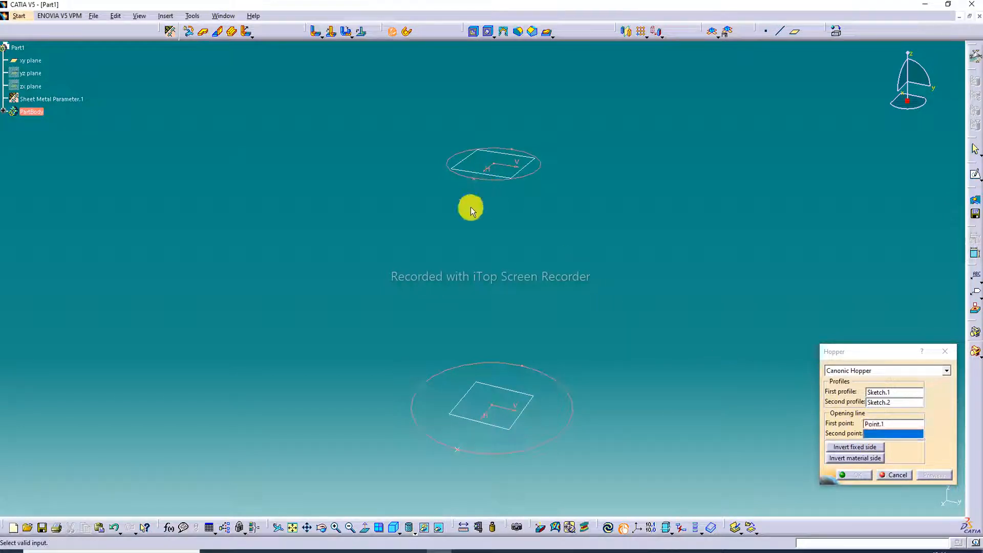
pyautogui.click(456, 449)
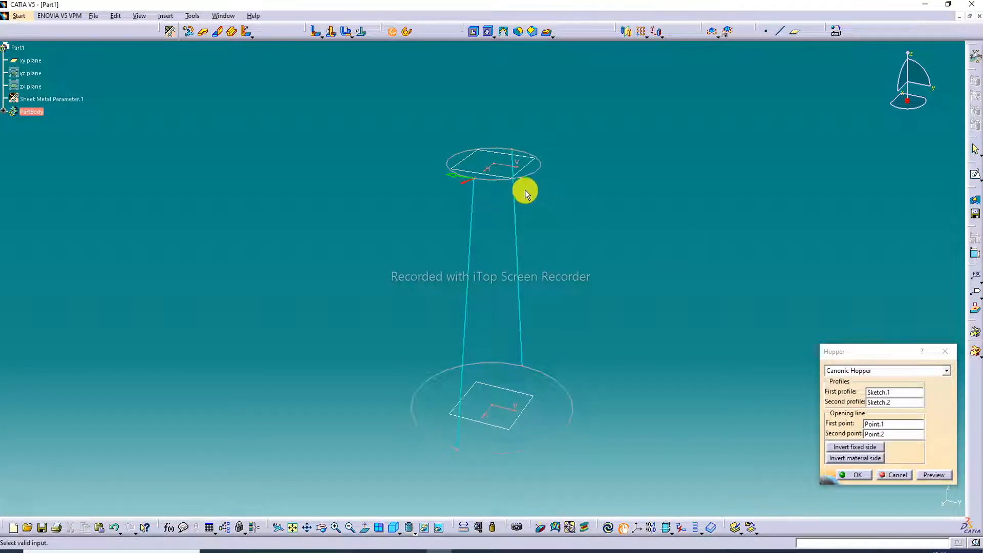
pyautogui.moveTo(523, 195); pyautogui.dragTo(504, 239, button='middle')
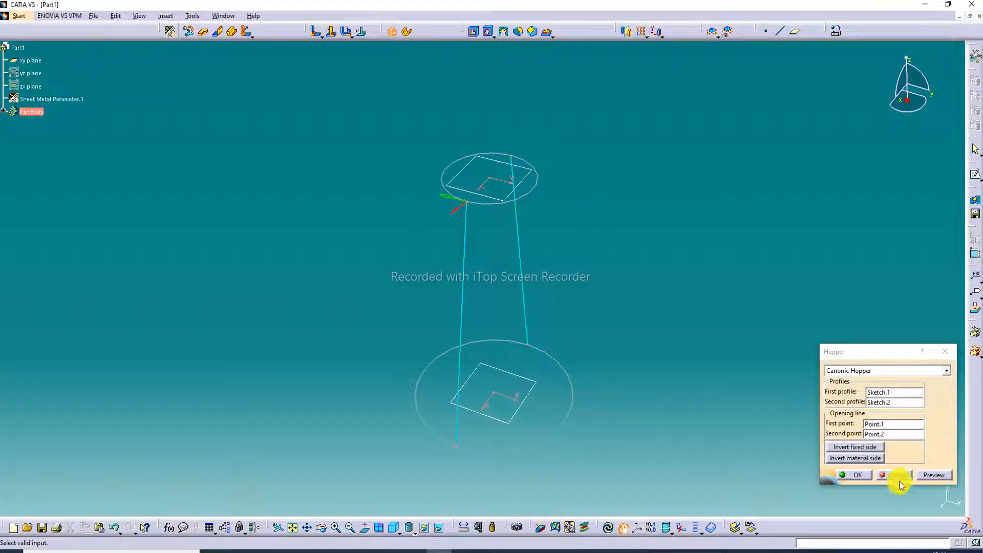
pyautogui.click(939, 477)
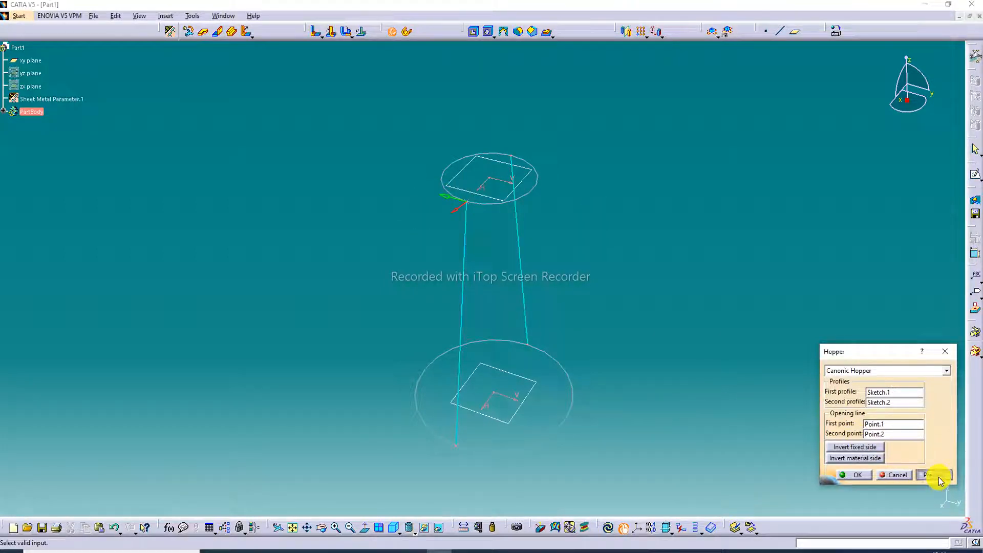
pyautogui.click(859, 474)
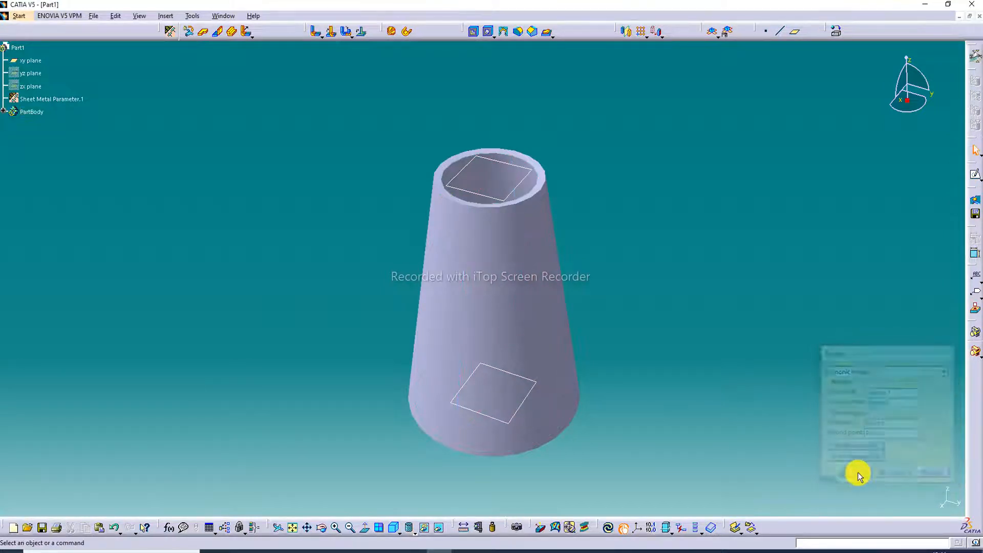
# Edit the hopper to try inverting its fixed side, restore the original side, and preview the solid before accepting
pyautogui.doubleClick(522, 301)
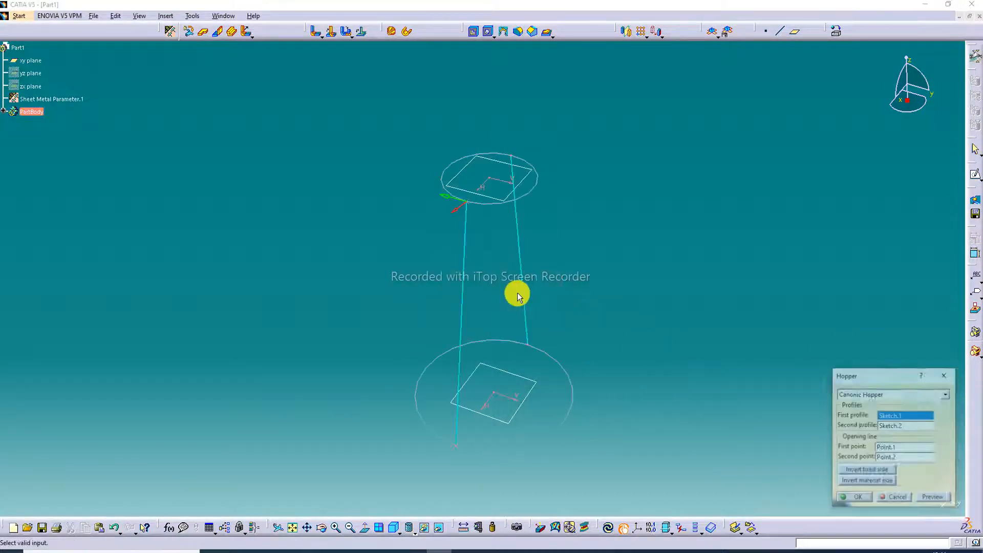
pyautogui.click(868, 472)
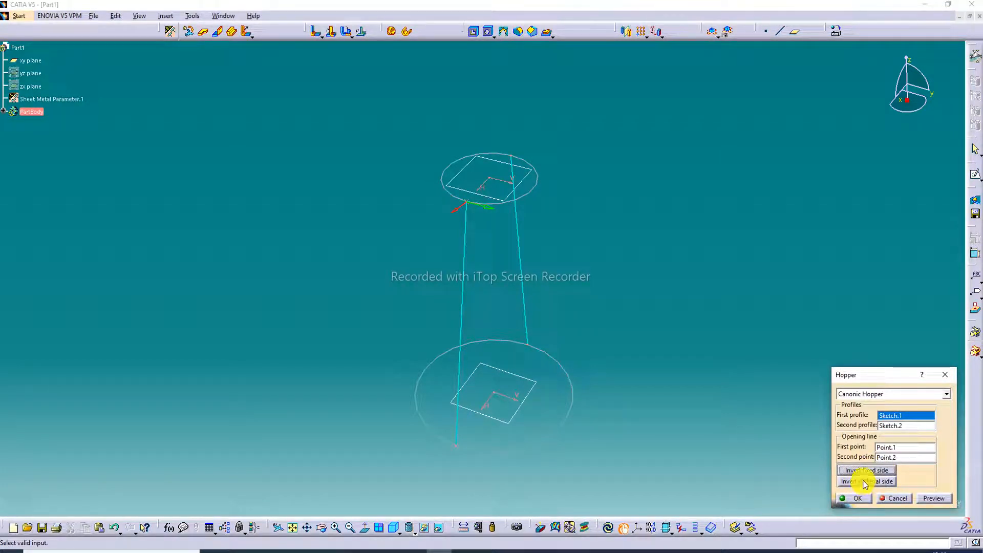
pyautogui.click(866, 482)
pyautogui.click(864, 482)
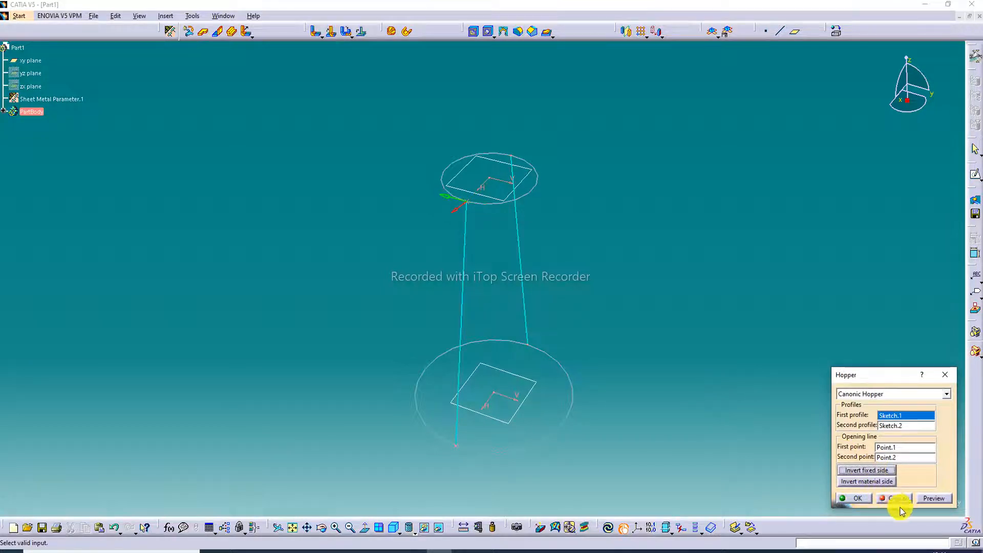
pyautogui.click(939, 499)
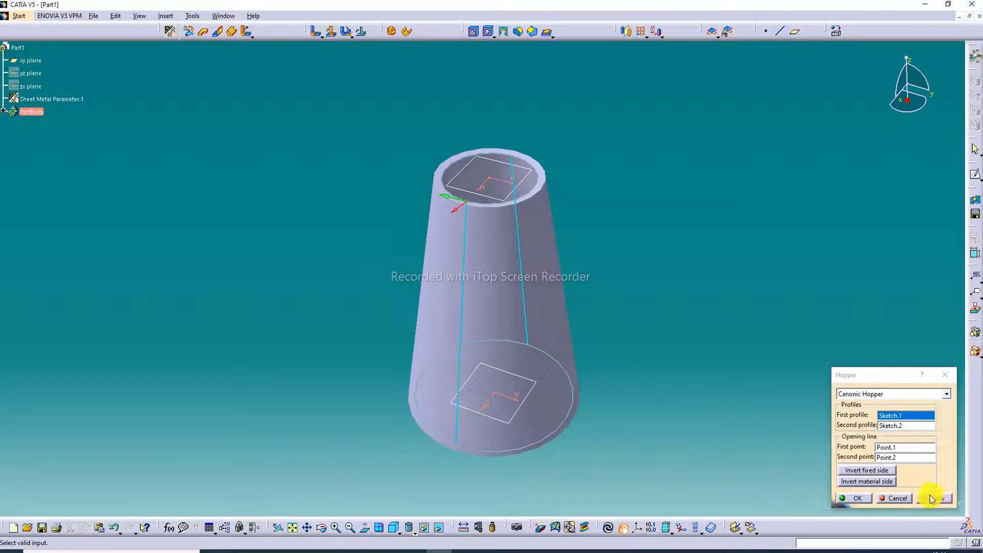
pyautogui.click(855, 498)
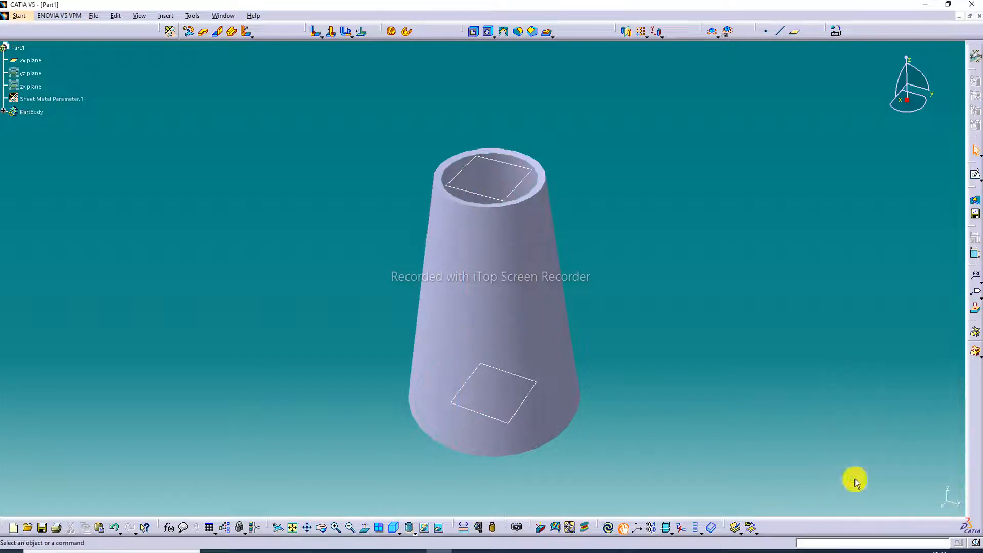
# Hide the upper offset plane and the xy plane
pyautogui.rightClick(517, 193)
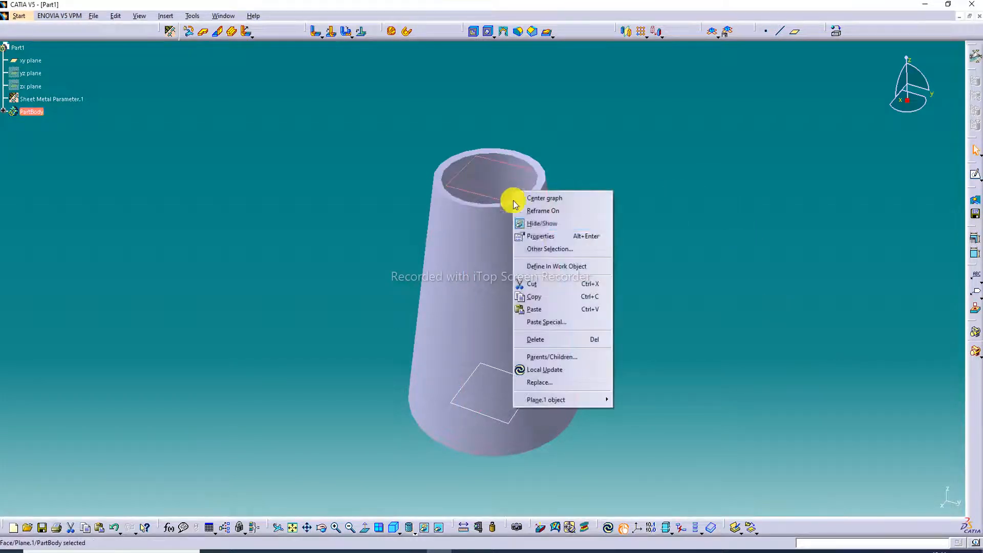
pyautogui.click(553, 225)
pyautogui.rightClick(528, 397)
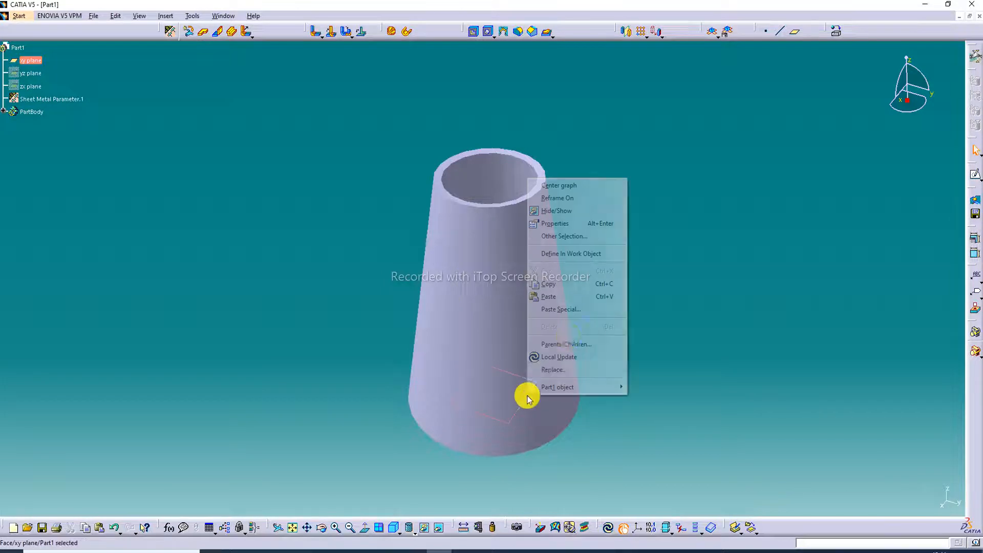
pyautogui.click(552, 211)
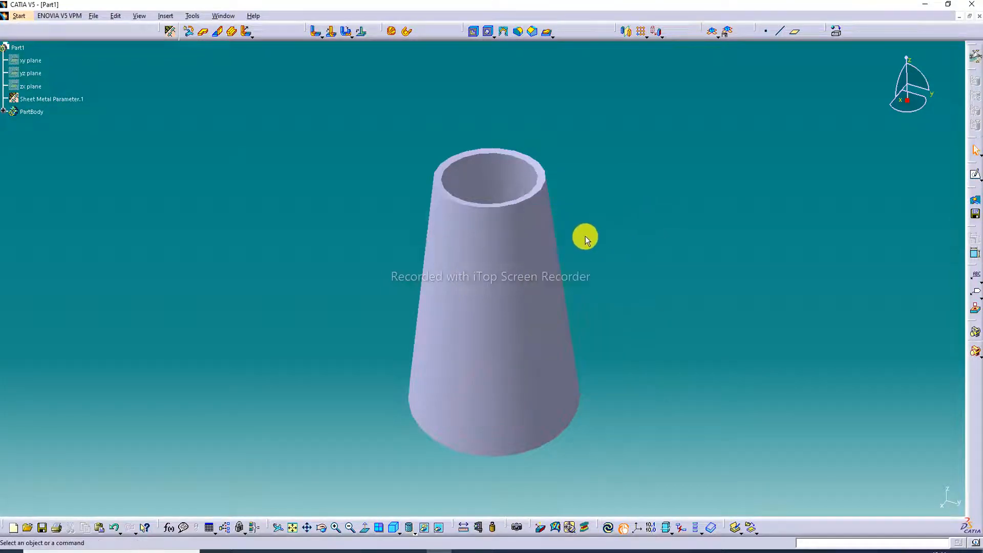
# Display the hopper in Shading with Edges and examine its opening line and rims from another angle
pyautogui.moveTo(564, 272); pyautogui.dragTo(549, 231, button='middle')
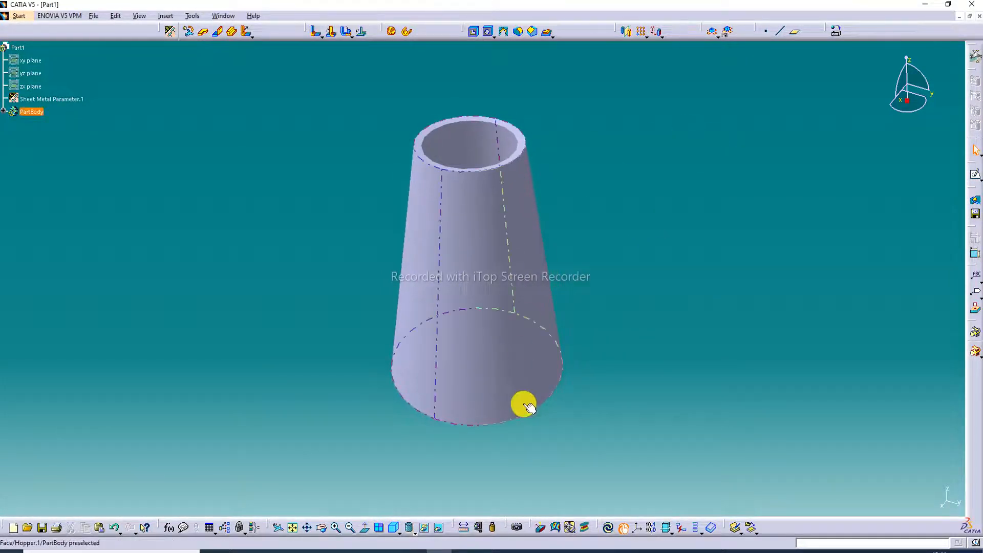
pyautogui.click(414, 530)
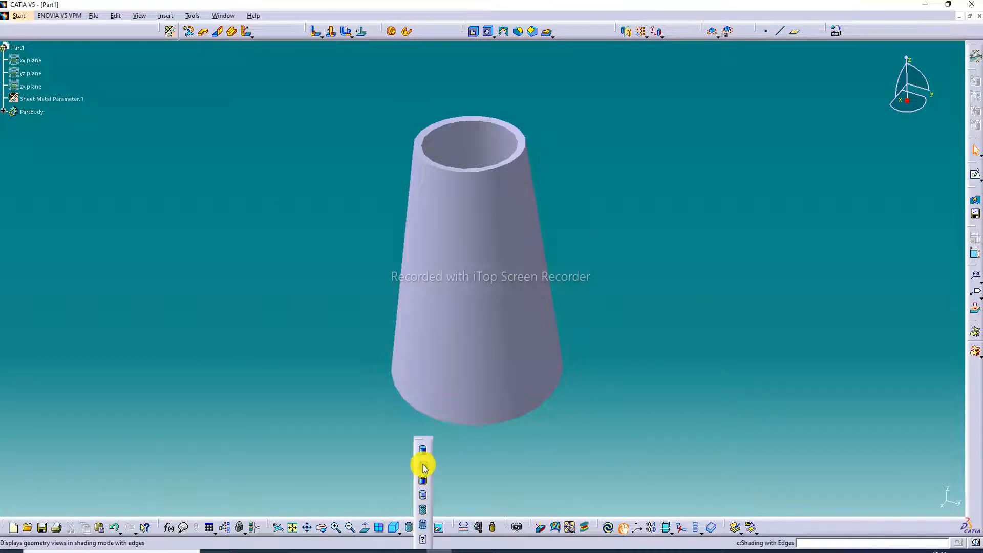
pyautogui.moveTo(585, 231); pyautogui.dragTo(561, 200, button='middle')
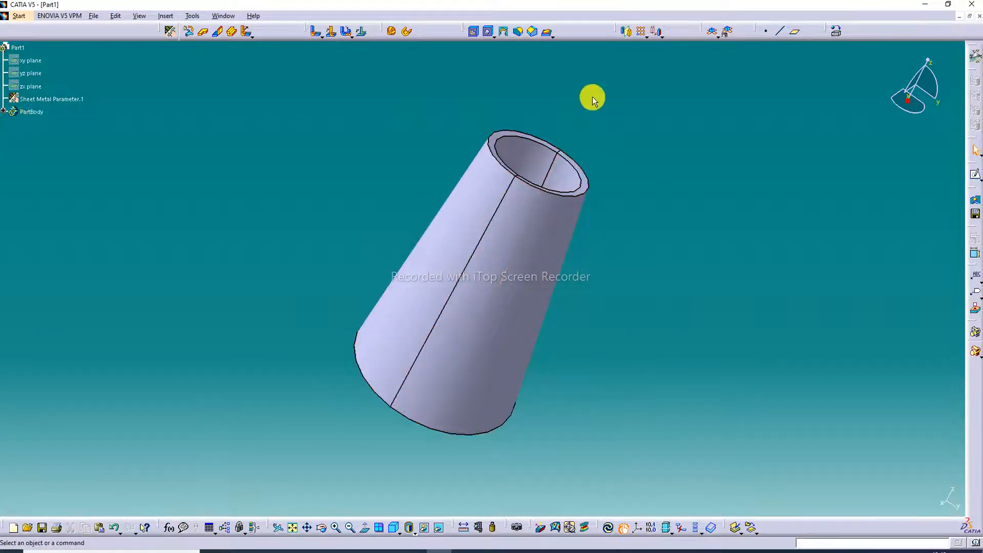
# Switch the display to Shading with Material and apply Steel from the Metal category to the hopper body
pyautogui.click(414, 532)
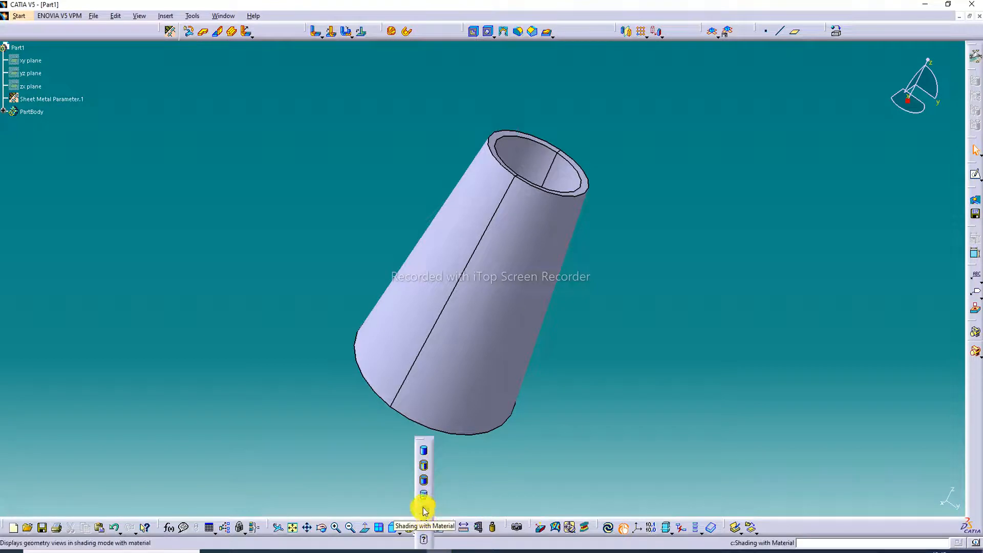
pyautogui.click(424, 509)
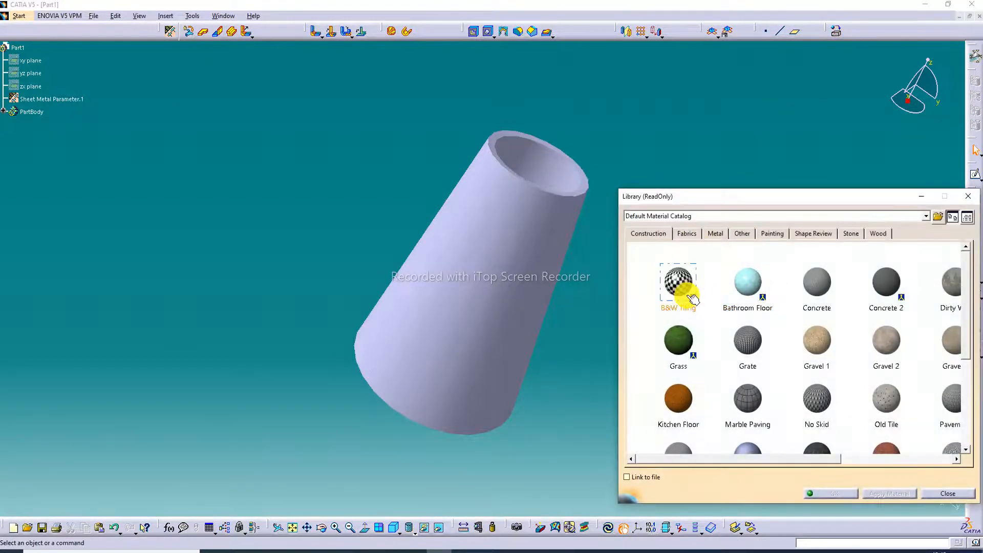
pyautogui.click(717, 233)
pyautogui.scroll(-2, 707, 368)
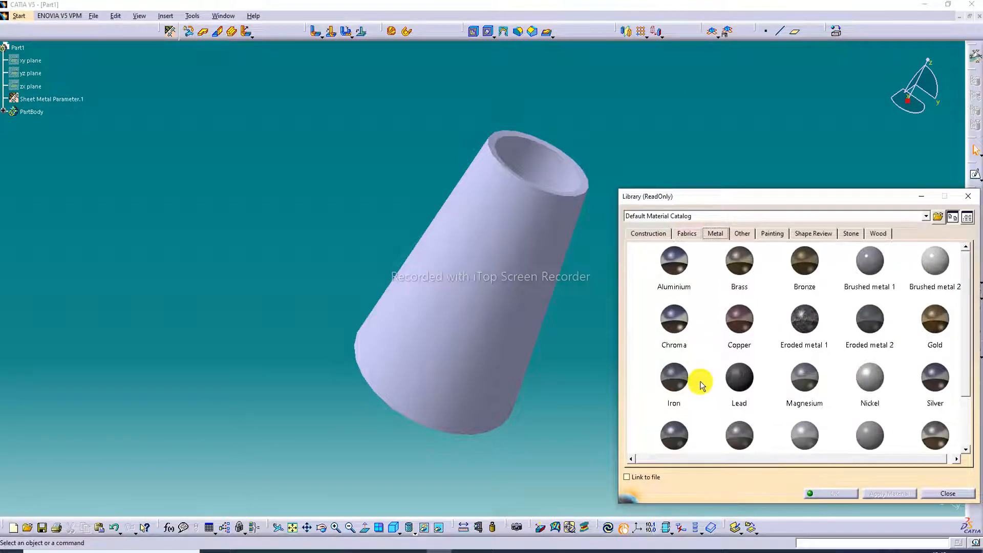
pyautogui.click(684, 416)
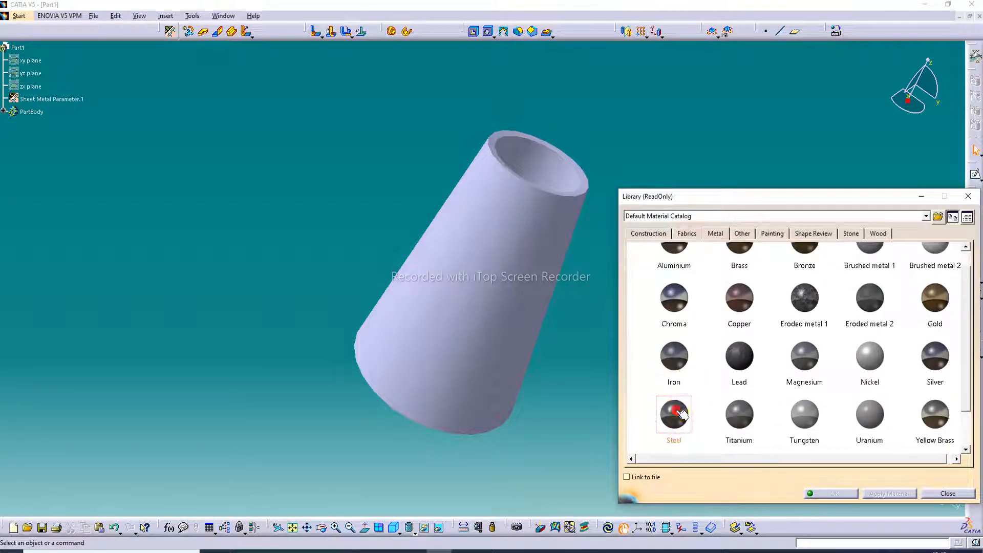
pyautogui.moveTo(683, 414); pyautogui.dragTo(516, 289)
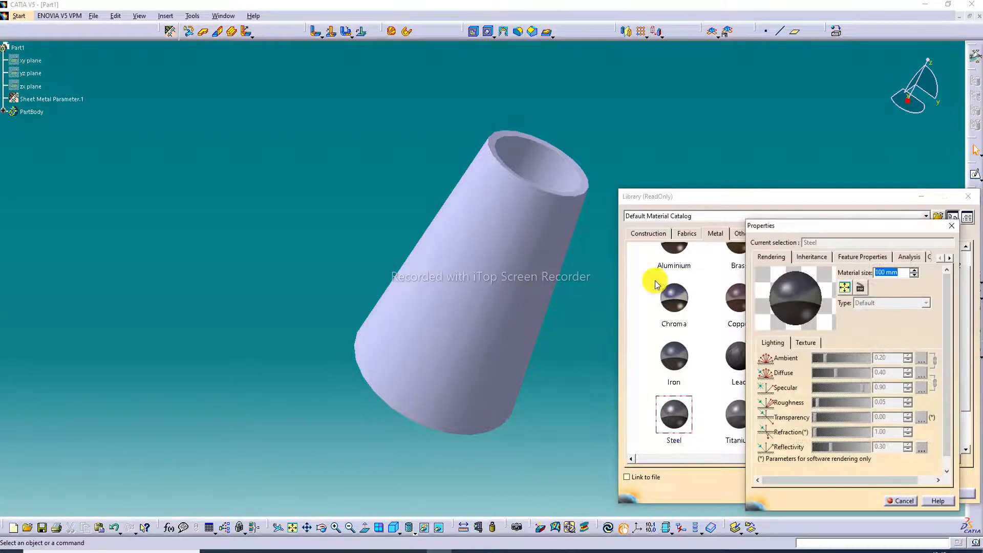
pyautogui.click(951, 228)
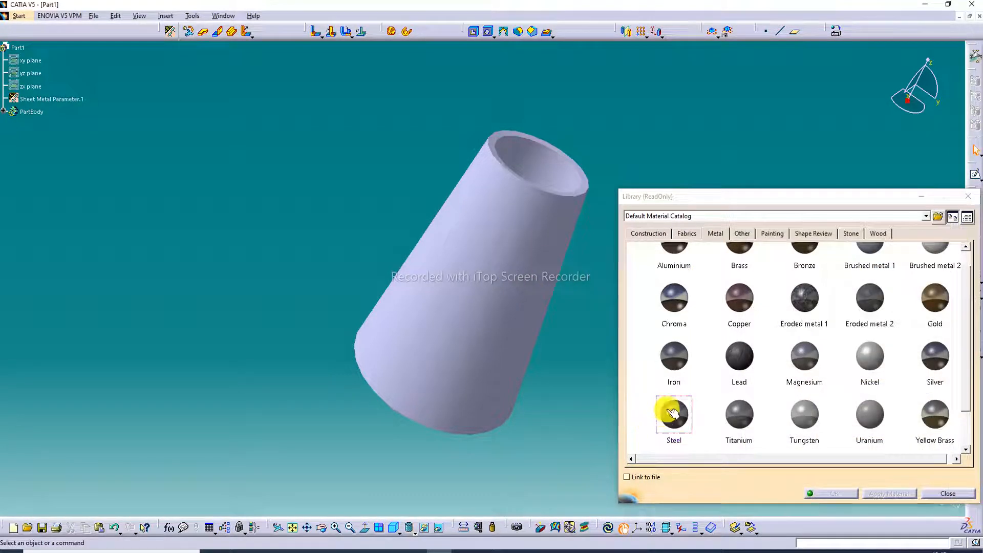
pyautogui.moveTo(668, 407); pyautogui.dragTo(556, 330)
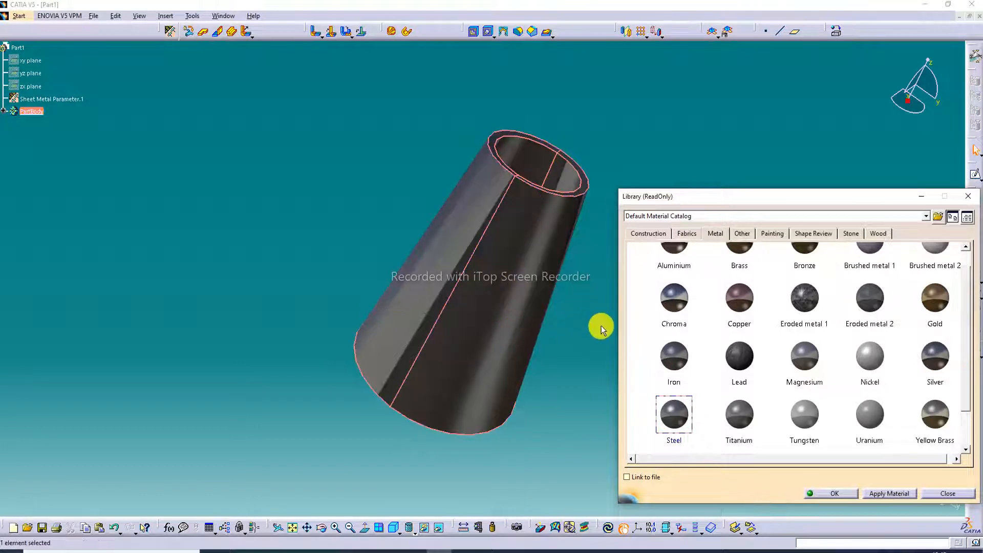
pyautogui.click(842, 493)
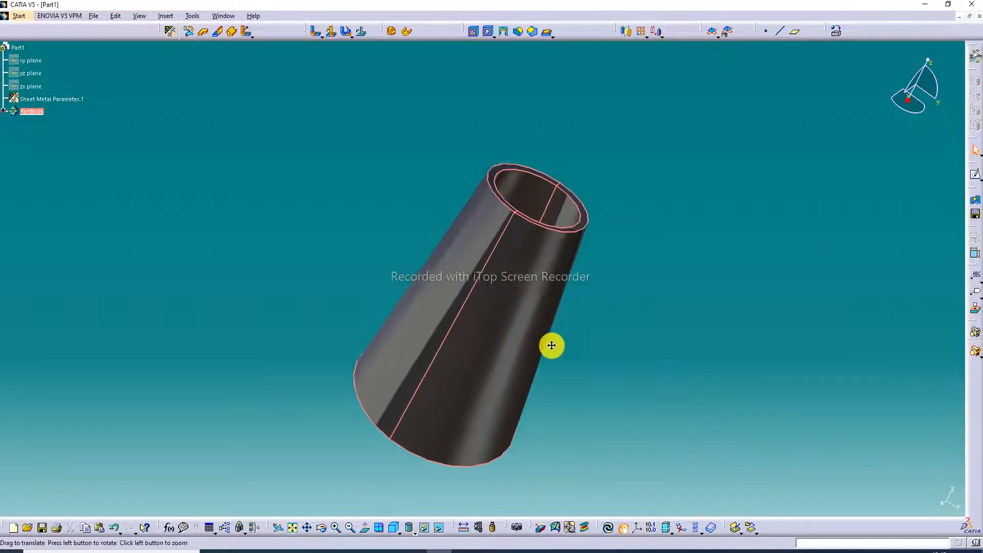
pyautogui.click(615, 344)
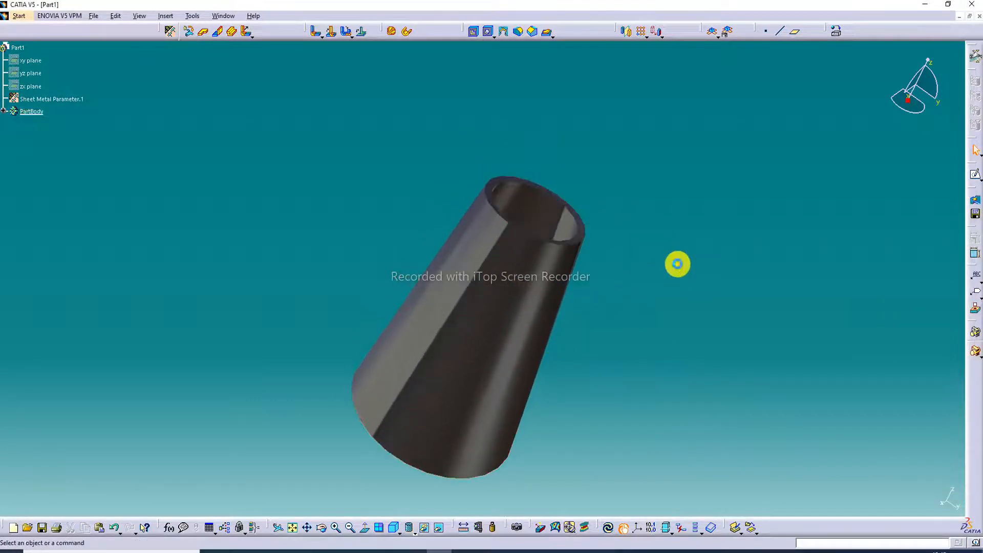
# Open the properties of the Steel material applied to the part body and raise its reflectivity to 1.00
pyautogui.click(4, 111)
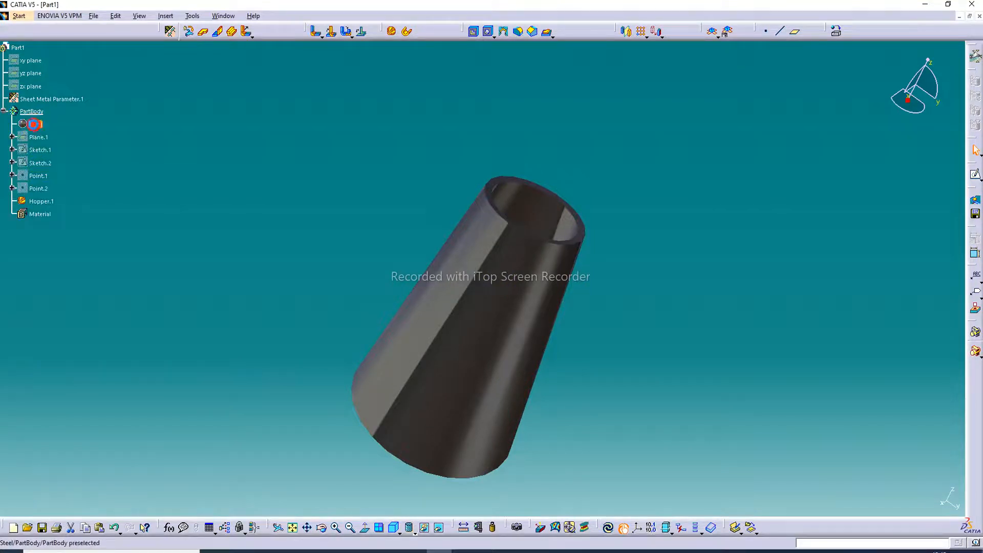
pyautogui.doubleClick(34, 124)
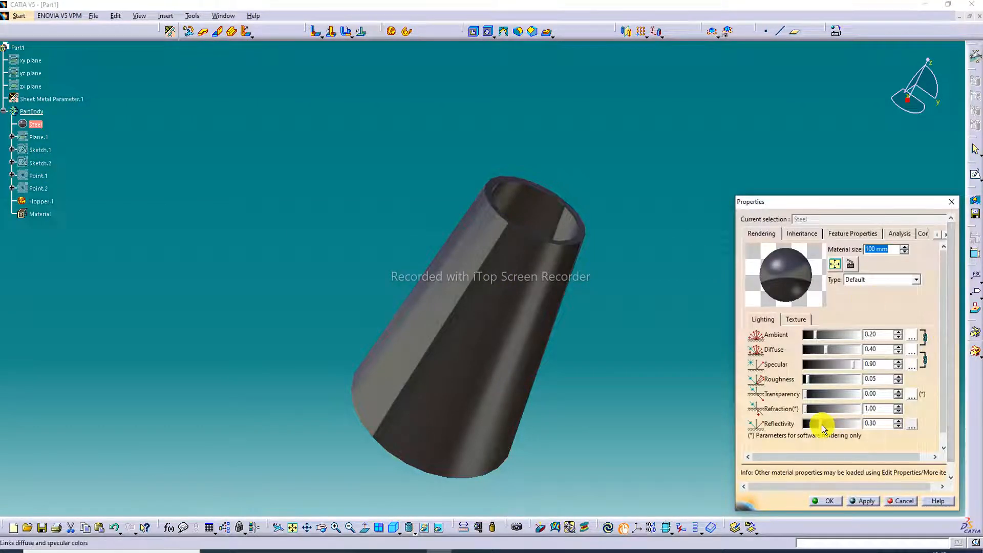
pyautogui.moveTo(819, 425); pyautogui.dragTo(861, 426)
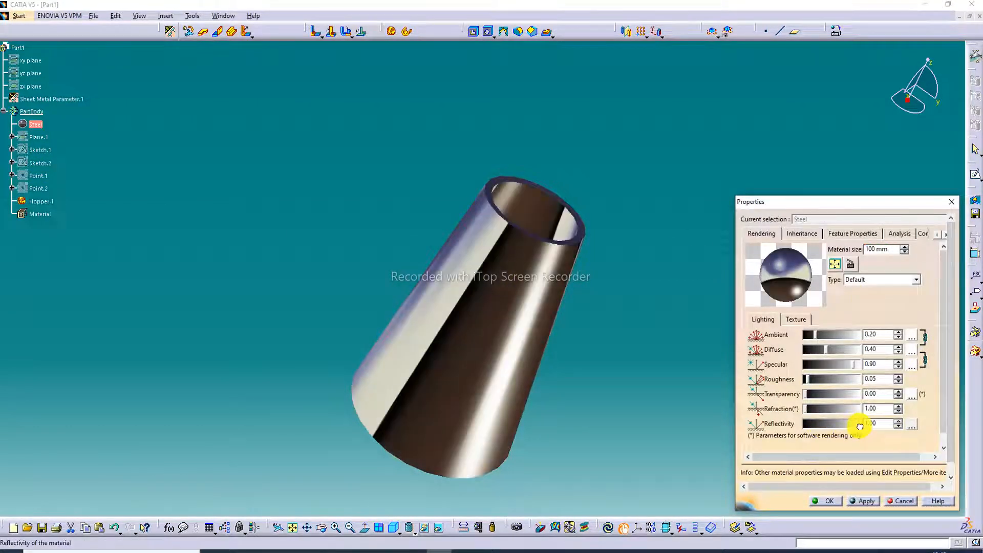
# Assign the predefined Loft reflection environment to the Steel material and accept the material properties
pyautogui.click(911, 423)
pyautogui.scroll(-1, 909, 389)
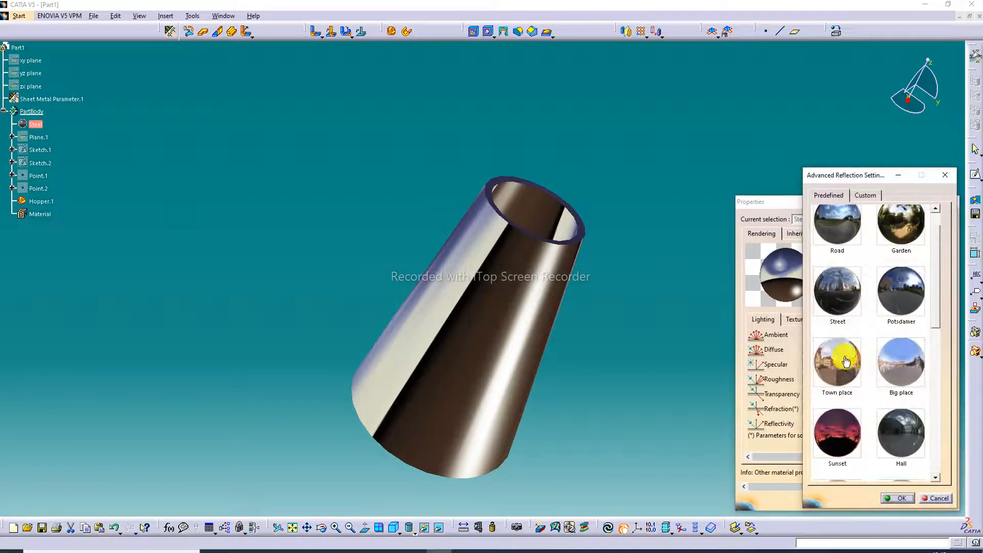
pyautogui.scroll(-2, 846, 362)
pyautogui.click(847, 414)
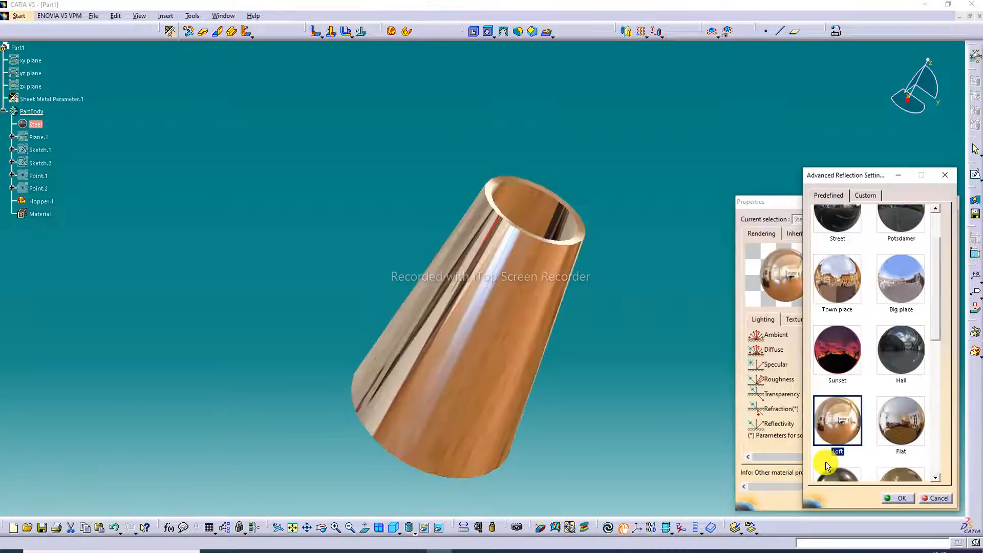
pyautogui.click(901, 497)
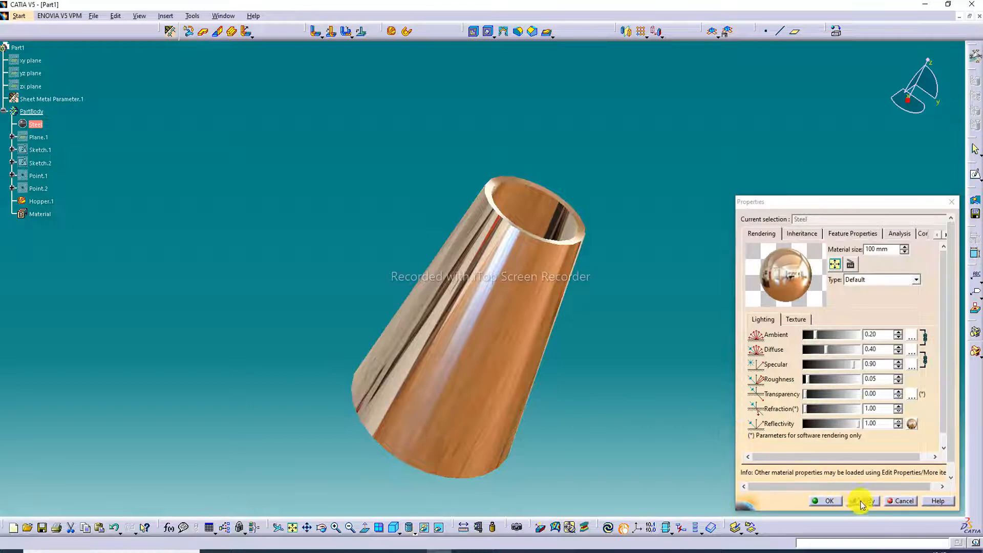
pyautogui.click(833, 501)
# Examine the reflective finish around the hopper's outer wall and restore the standard isometric view
pyautogui.moveTo(546, 286); pyautogui.dragTo(666, 206, button='middle')
pyautogui.moveTo(595, 207)
pyautogui.mouseDown(button='middle')
pyautogui.moveTo(542, 215)
pyautogui.moveTo(562, 159)
pyautogui.moveTo(585, 192)
pyautogui.mouseUp(button='middle')
pyautogui.click(488, 193)
pyautogui.moveTo(490, 192); pyautogui.dragTo(500, 216, button='middle')
pyautogui.click(395, 475)
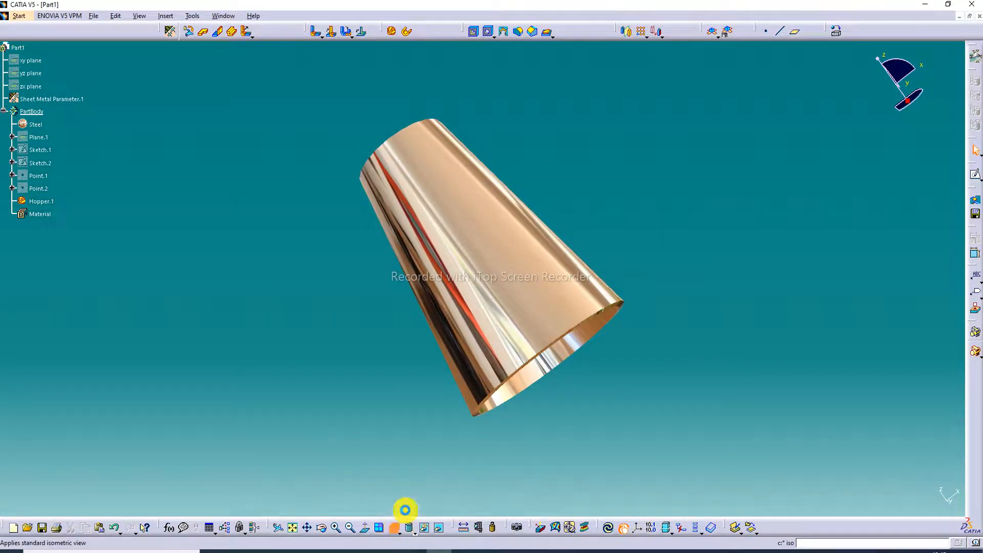
pyautogui.click(394, 527)
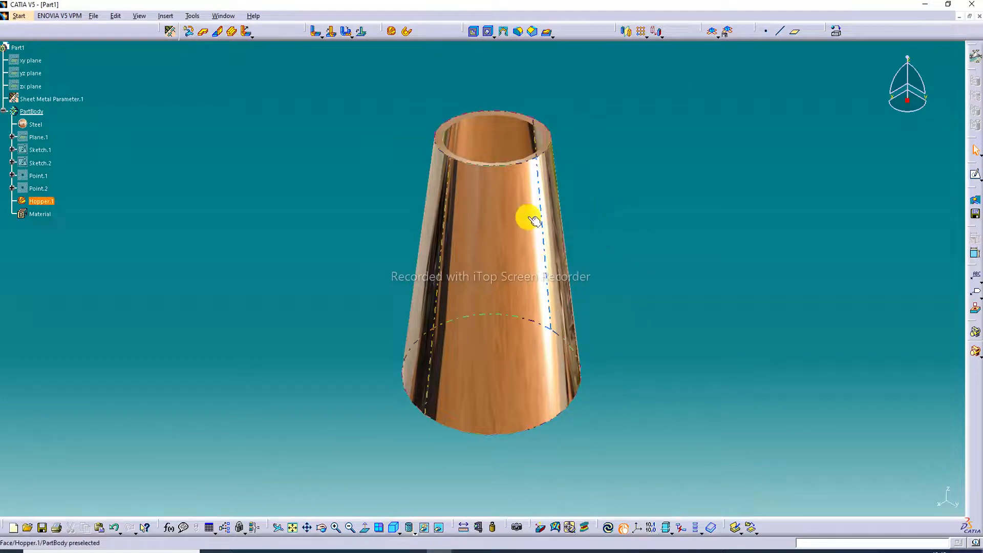
# Inspect the hopper's wide lower opening, rim and inner surface from several sides, and return to an isometric view of the whole part
pyautogui.moveTo(533, 220); pyautogui.dragTo(676, 231, button='middle')
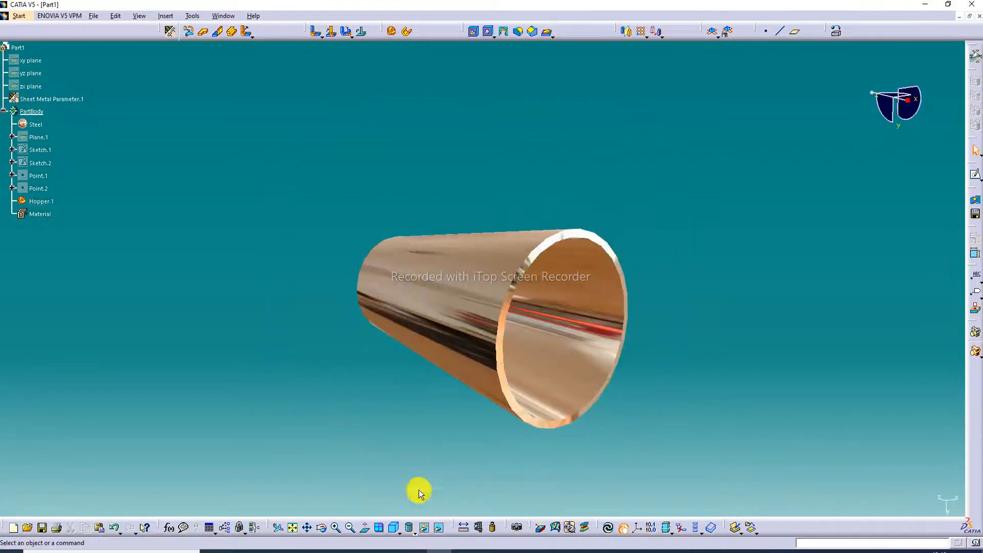
pyautogui.click(338, 529)
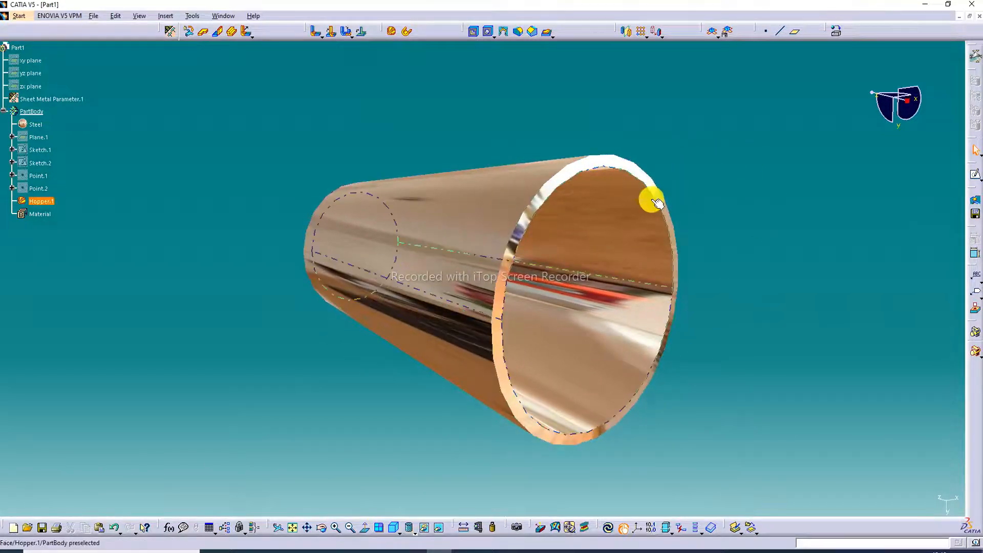
pyautogui.moveTo(628, 208); pyautogui.dragTo(343, 183, button='middle')
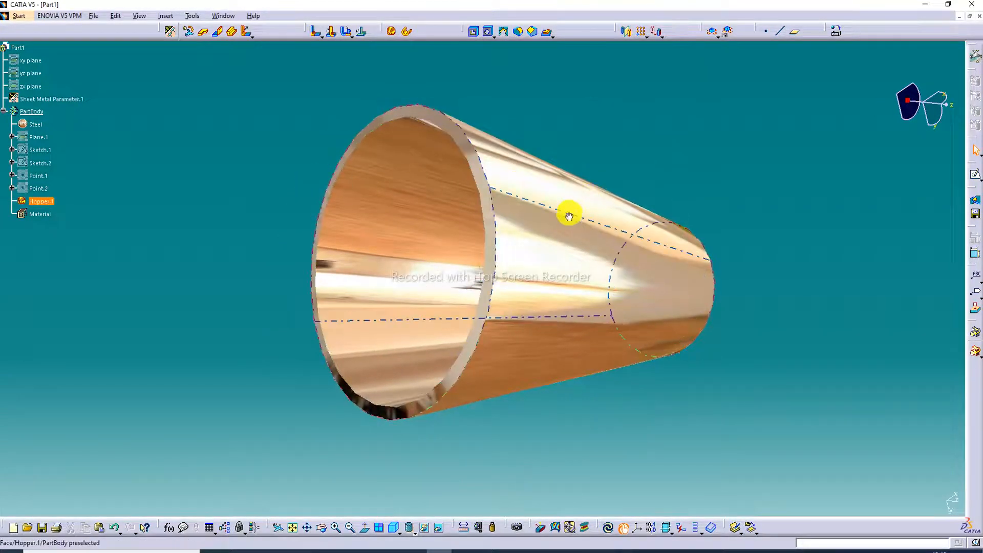
pyautogui.moveTo(566, 213); pyautogui.dragTo(727, 283, button='middle')
pyautogui.moveTo(572, 230); pyautogui.dragTo(524, 392, button='middle')
pyautogui.moveTo(552, 195); pyautogui.dragTo(475, 208, button='middle')
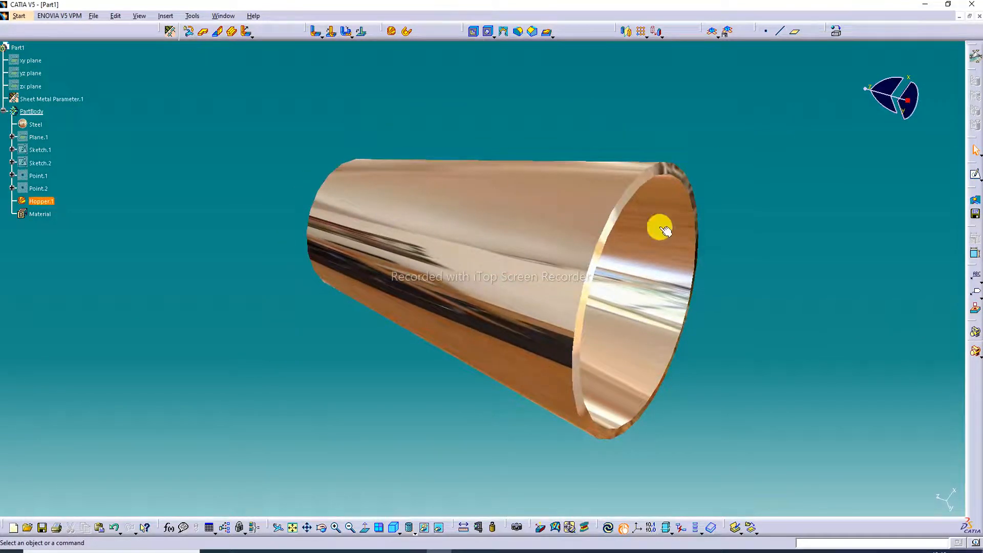
pyautogui.click(336, 527)
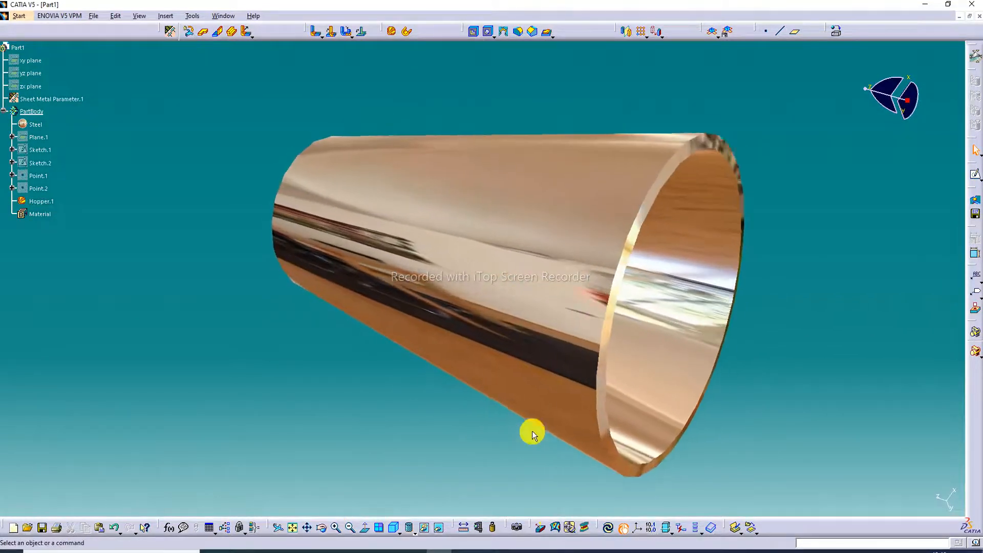
pyautogui.moveTo(576, 374)
pyautogui.mouseDown(button='middle')
pyautogui.moveTo(531, 378)
pyautogui.moveTo(542, 364)
pyautogui.mouseUp(button='middle')
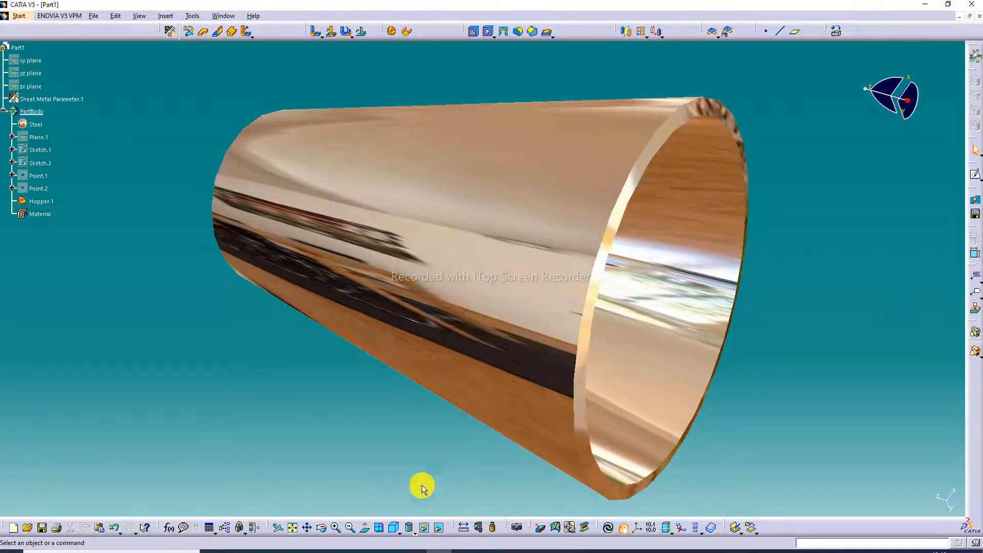
pyautogui.click(391, 526)
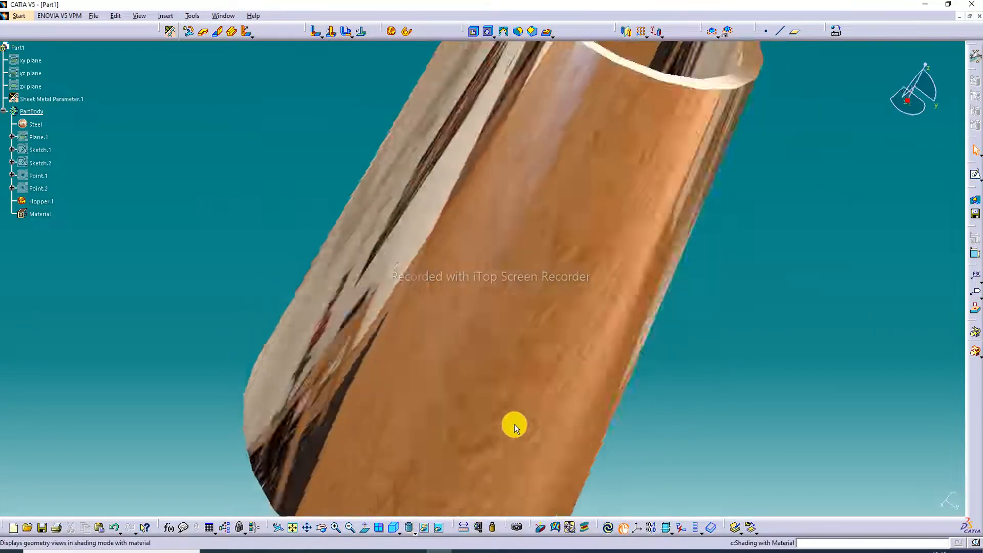
pyautogui.click(293, 526)
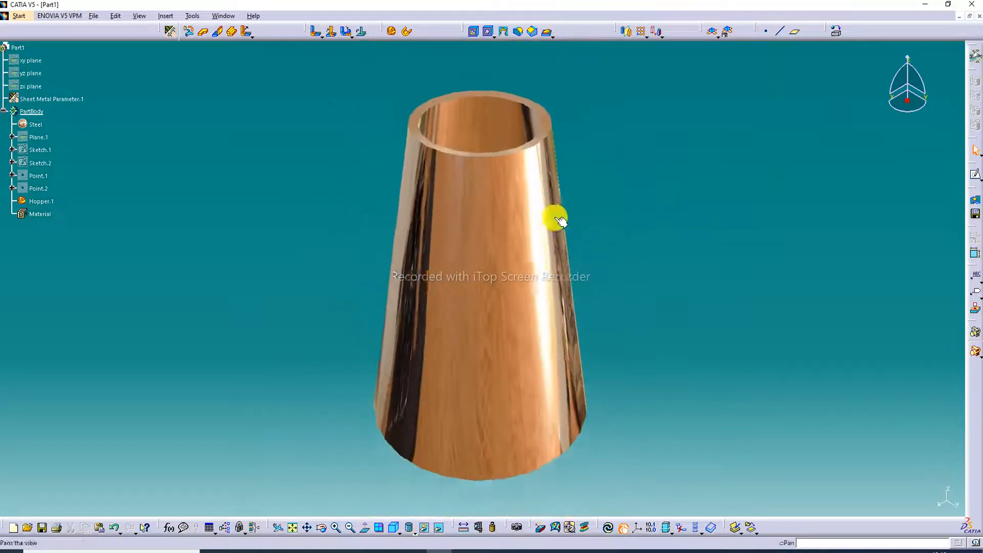
# Examine the hopper's upper rim and outer reflections, and look through the body from its wide end and inspect it close up
pyautogui.moveTo(506, 248); pyautogui.dragTo(652, 298, button='middle')
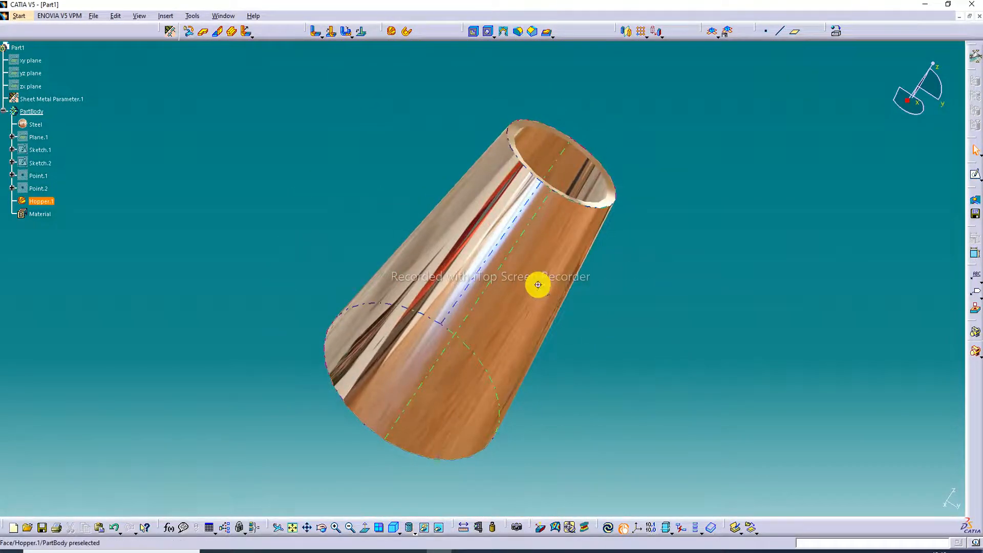
pyautogui.moveTo(537, 285); pyautogui.dragTo(546, 295, button='middle')
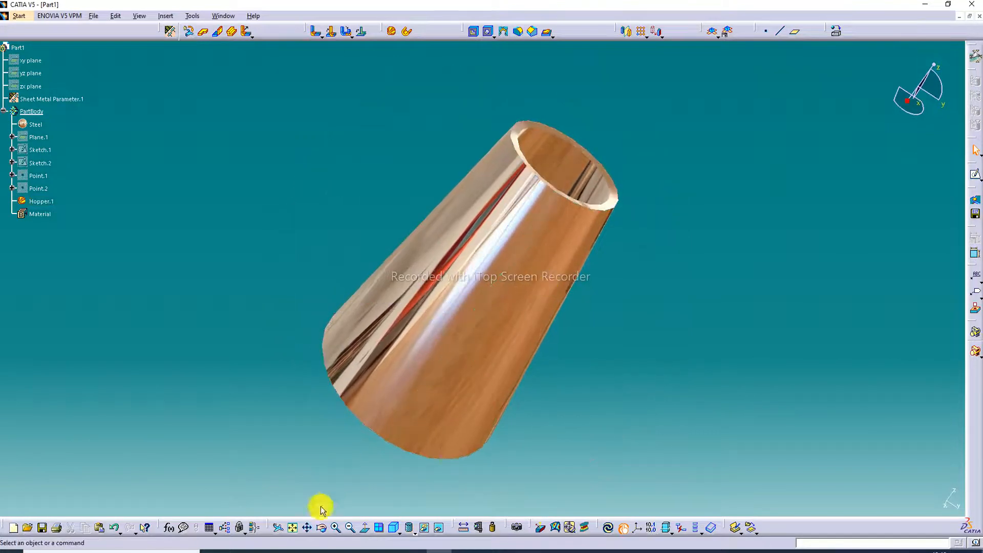
pyautogui.click(336, 529)
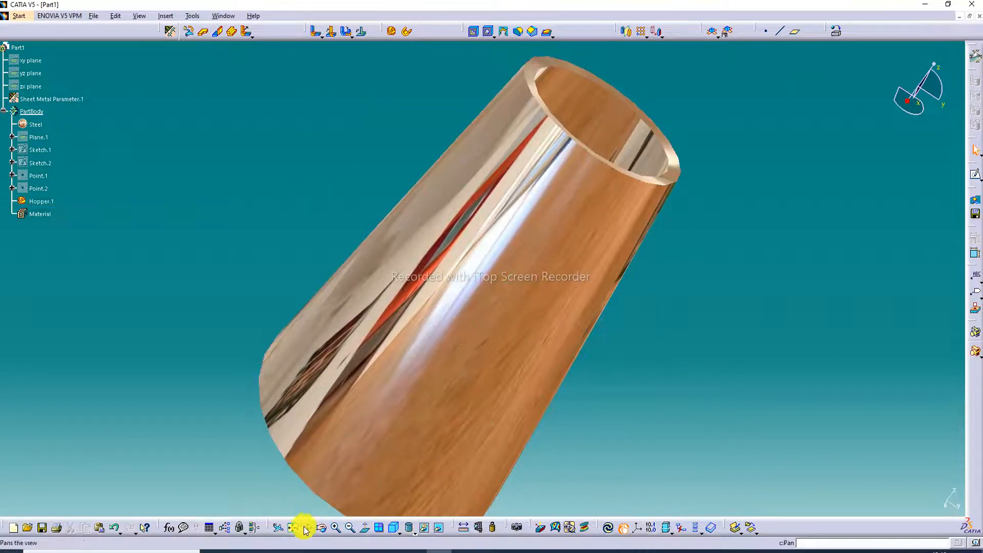
pyautogui.click(295, 528)
pyautogui.moveTo(515, 276); pyautogui.dragTo(676, 80, button='middle')
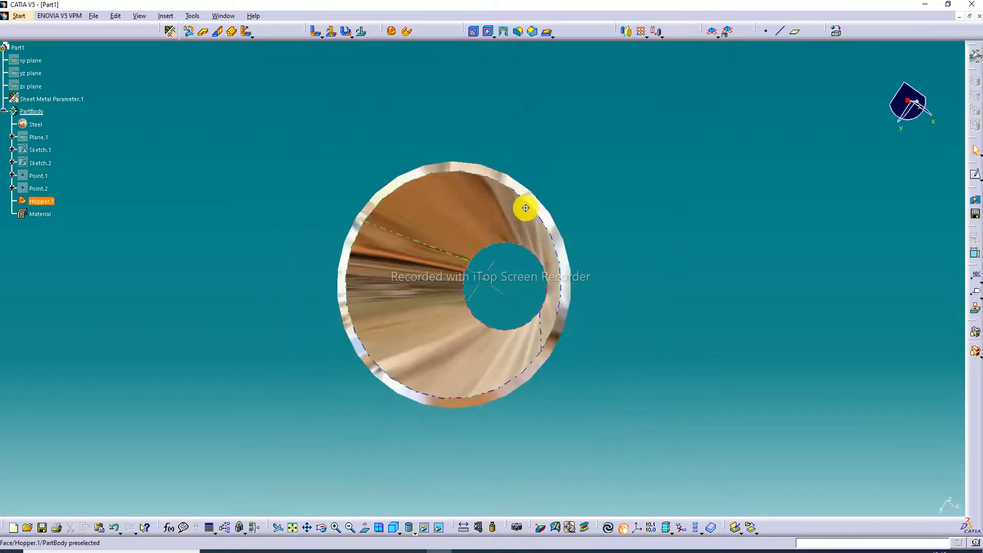
pyautogui.moveTo(525, 208); pyautogui.dragTo(441, 218, button='middle')
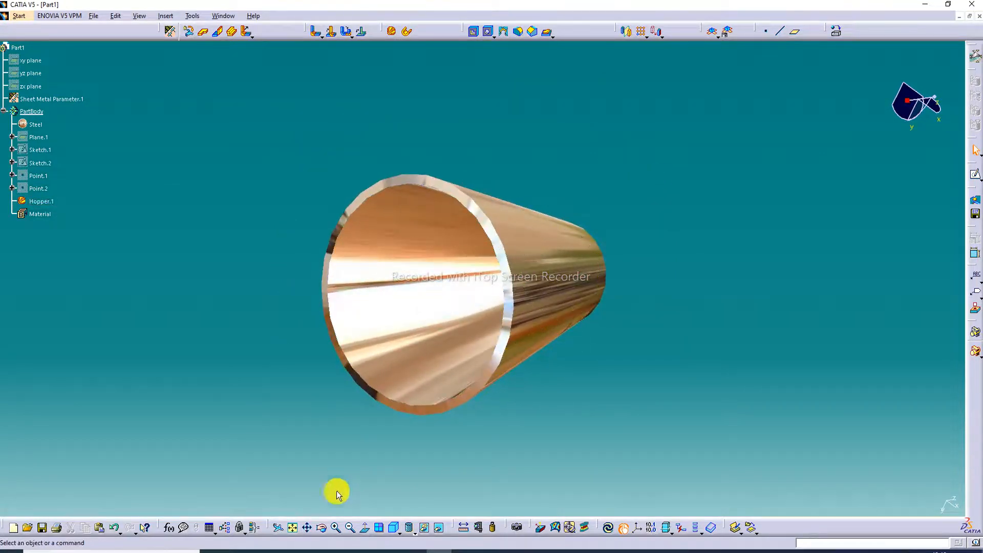
pyautogui.click(336, 526)
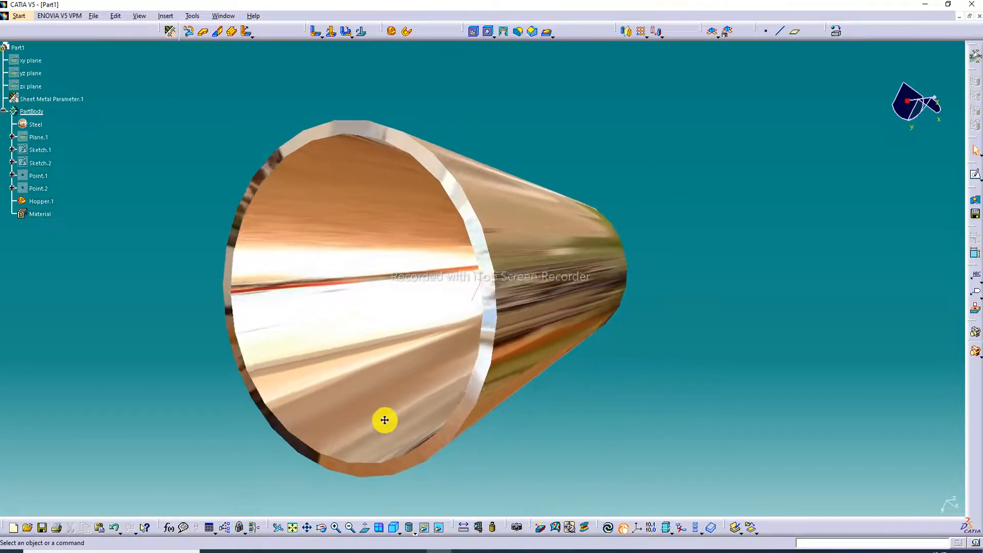
pyautogui.moveTo(387, 421); pyautogui.dragTo(354, 423, button='middle')
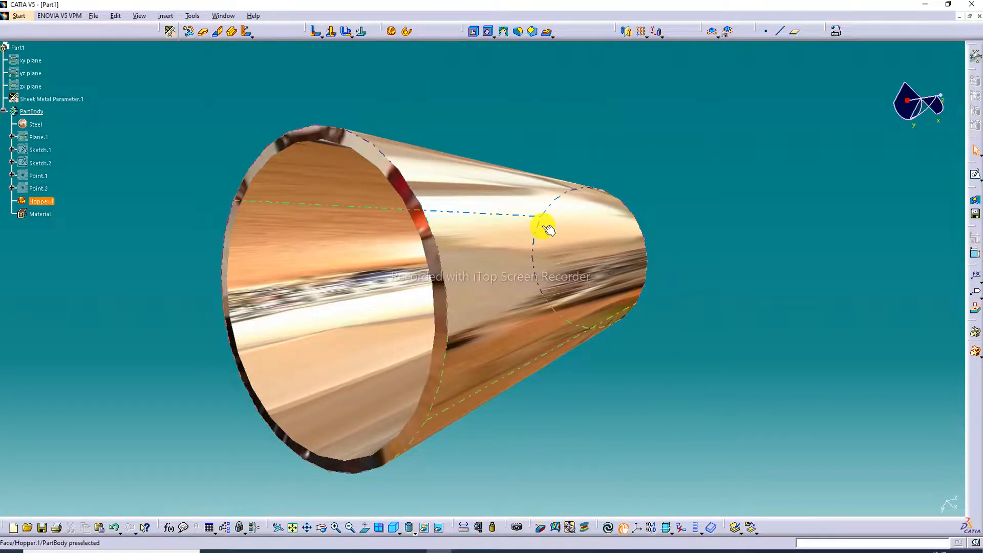
pyautogui.moveTo(542, 220); pyautogui.dragTo(586, 217, button='middle')
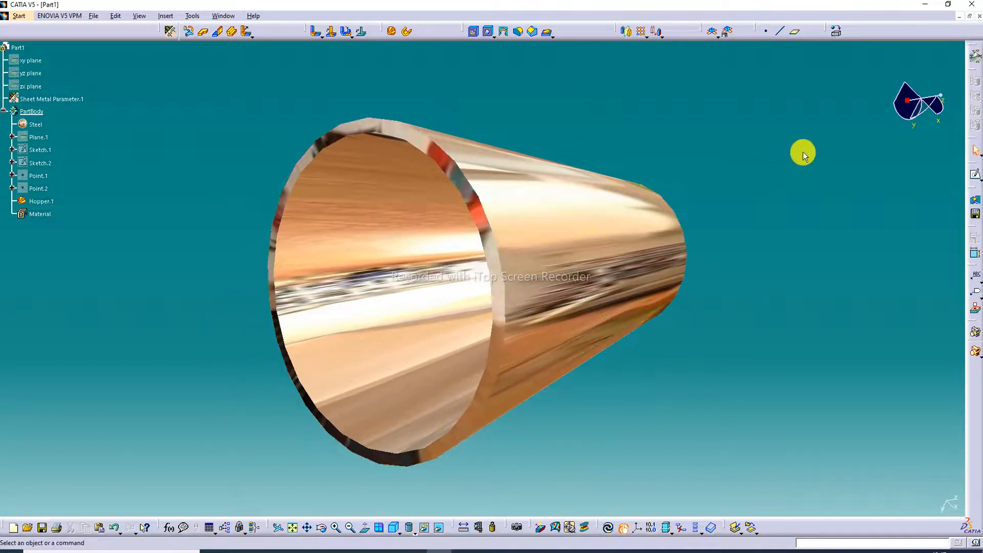